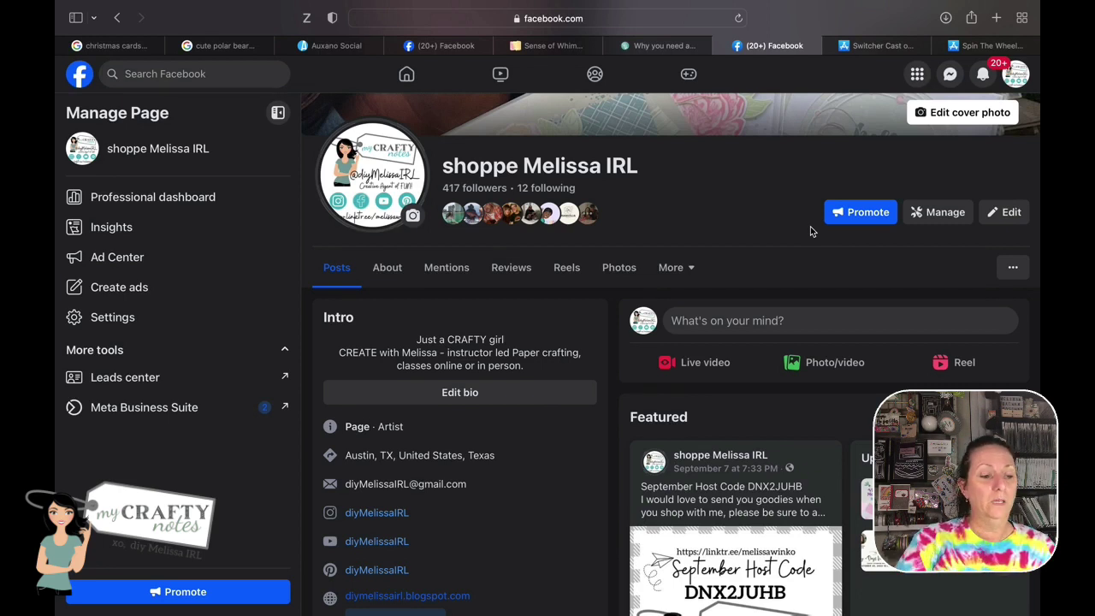
Switch to Notes, expand its window to full screen and select the Social POSTS folder
mouse_move(214, 609)
click(283, 594)
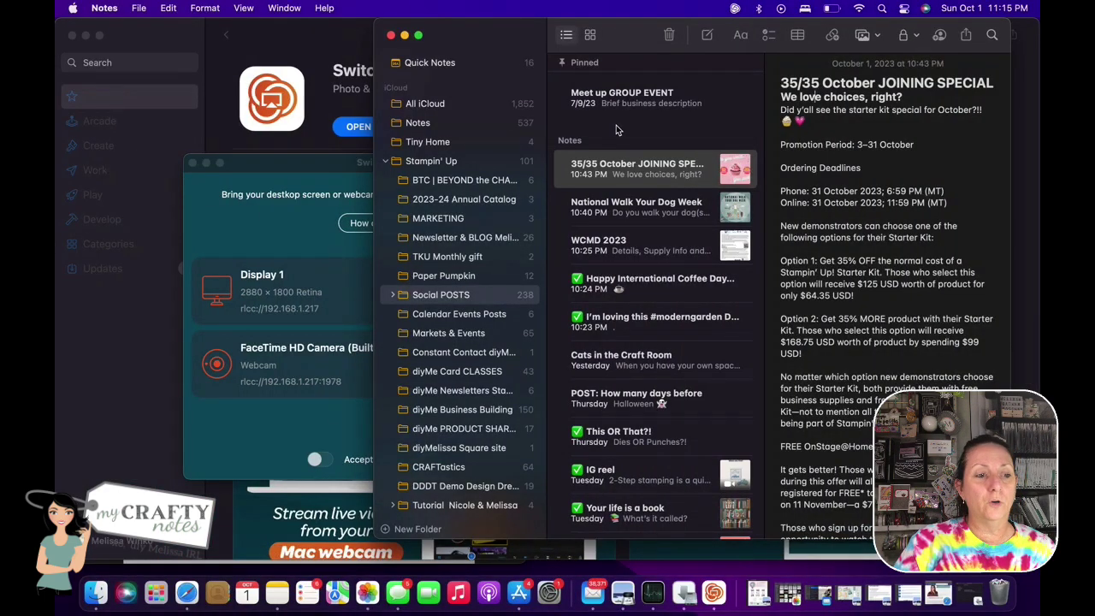
click(418, 35)
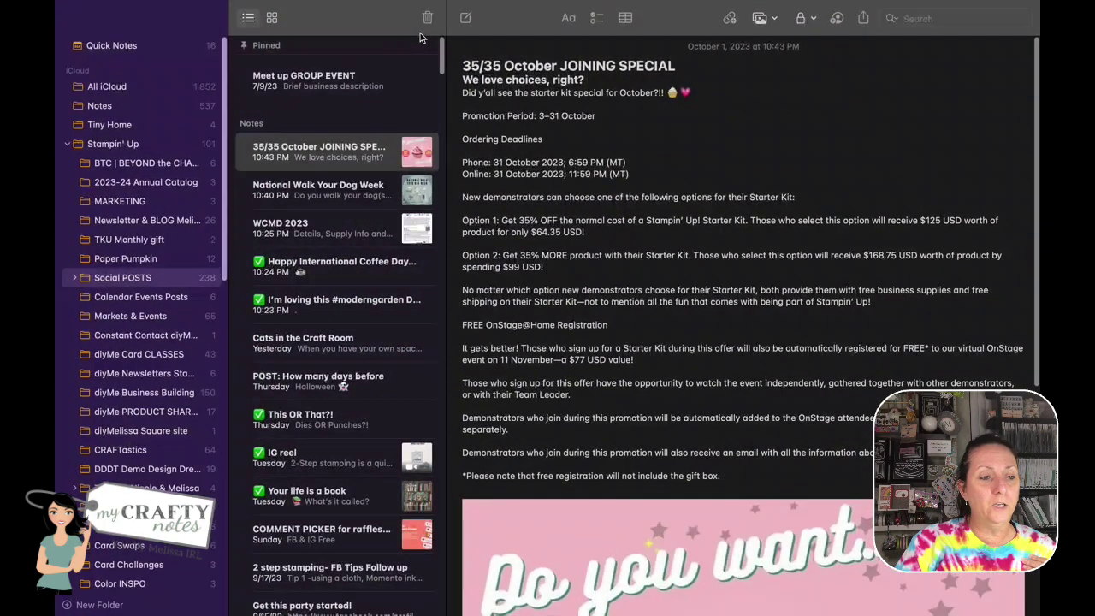
click(143, 282)
click(144, 281)
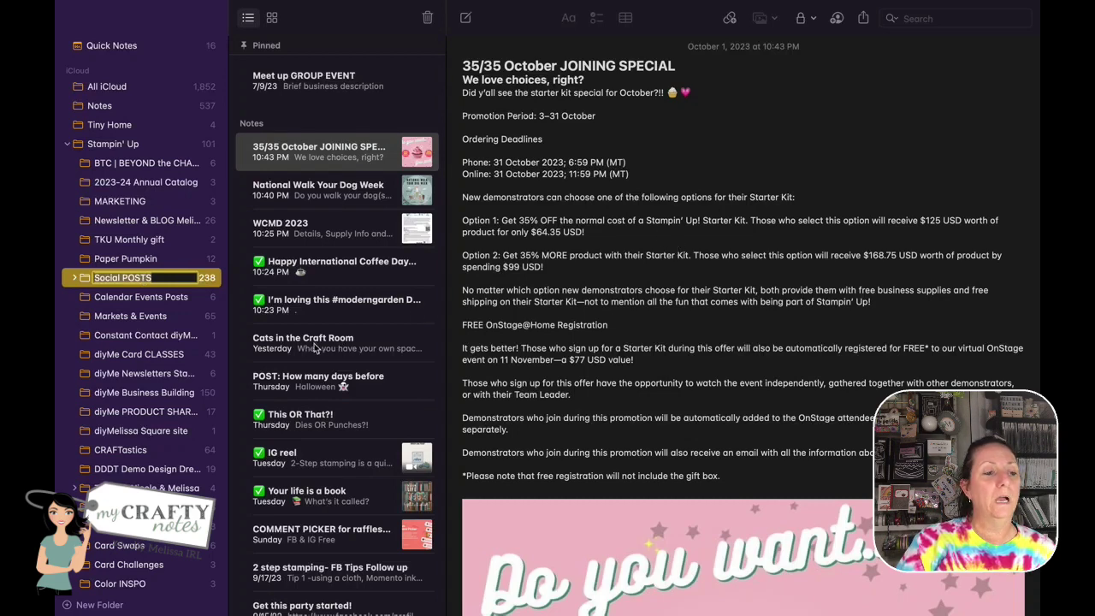
Browse the list of saved post notes in the Social POSTS folder and return to the 35/35 October JOINING SPECIAL note
scroll(315, 347, down, 12)
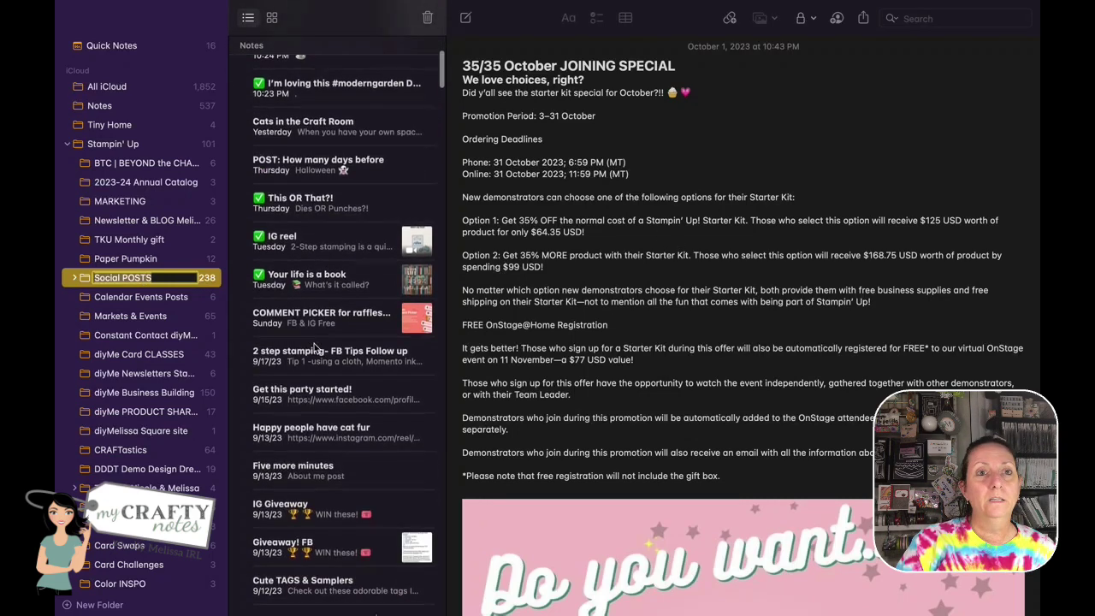
scroll(314, 347, down, 10)
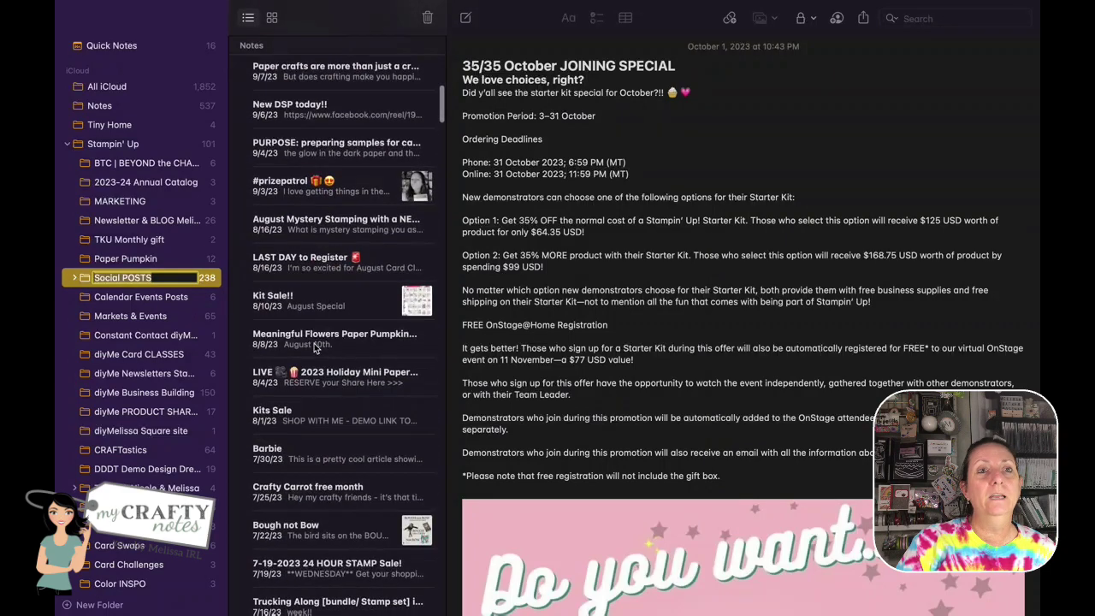
scroll(315, 346, down, 10)
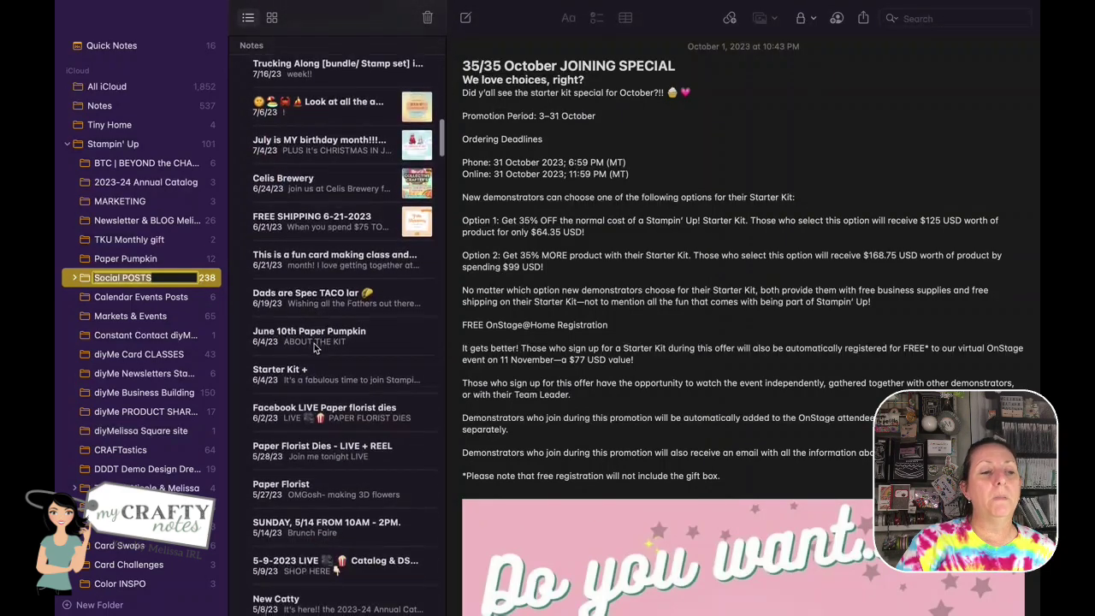
scroll(314, 343, down, 3)
scroll(314, 343, up, 15)
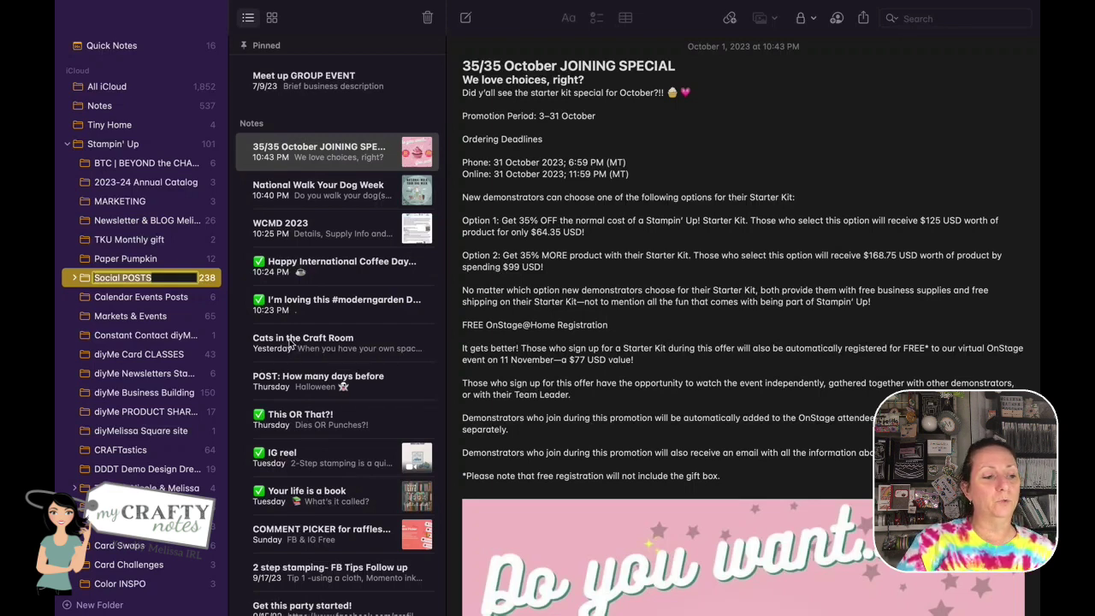
click(507, 264)
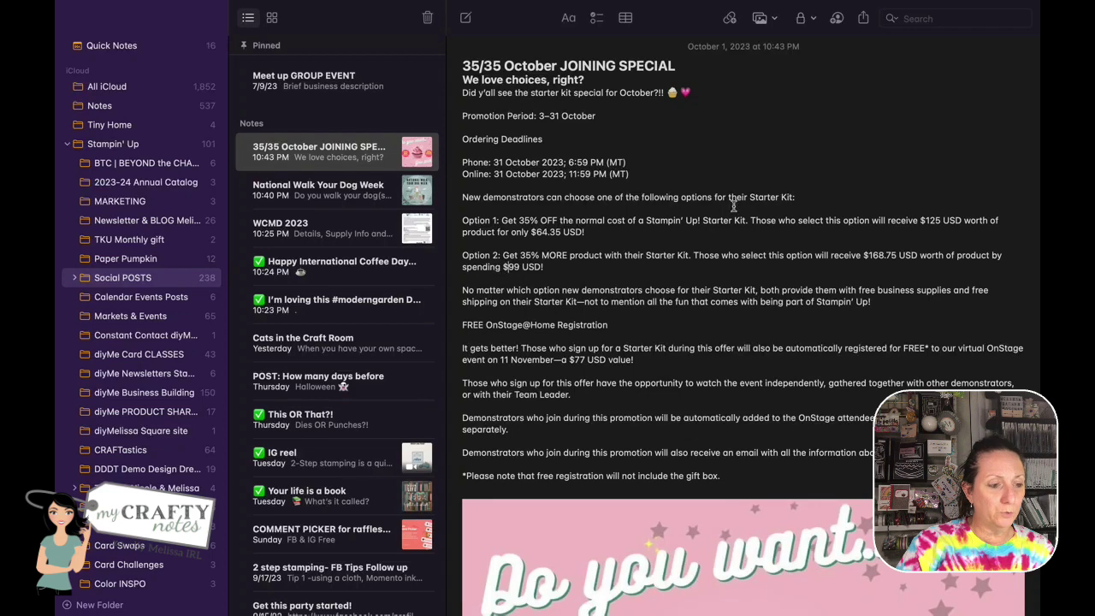
Open the WCMD 2023 note and review its post text, link, hashtags and event flyer
click(315, 230)
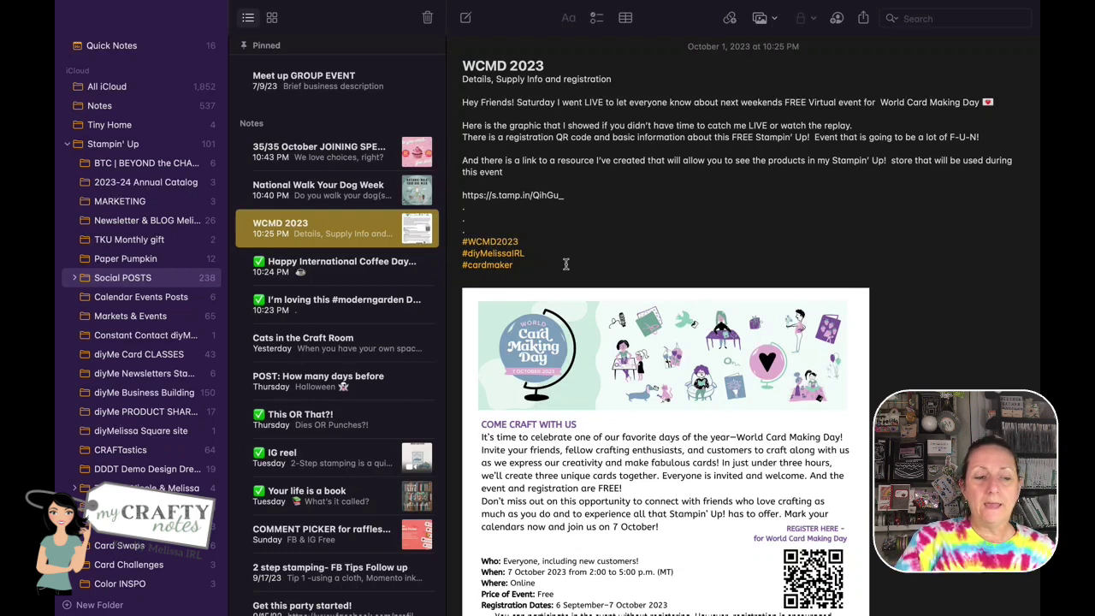
scroll(657, 342, down, 5)
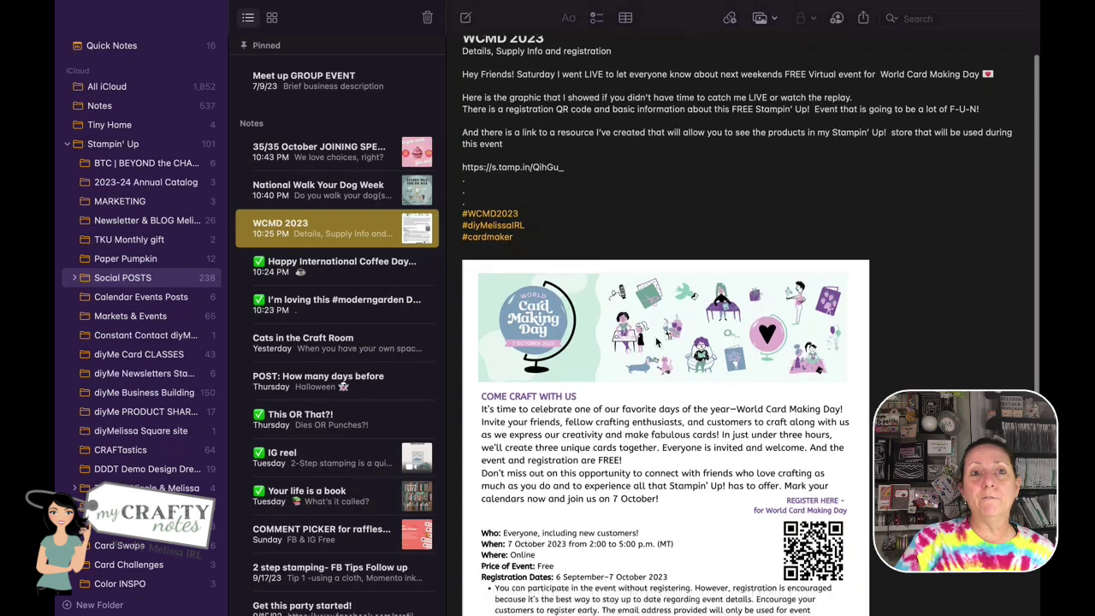
scroll(657, 341, down, 4)
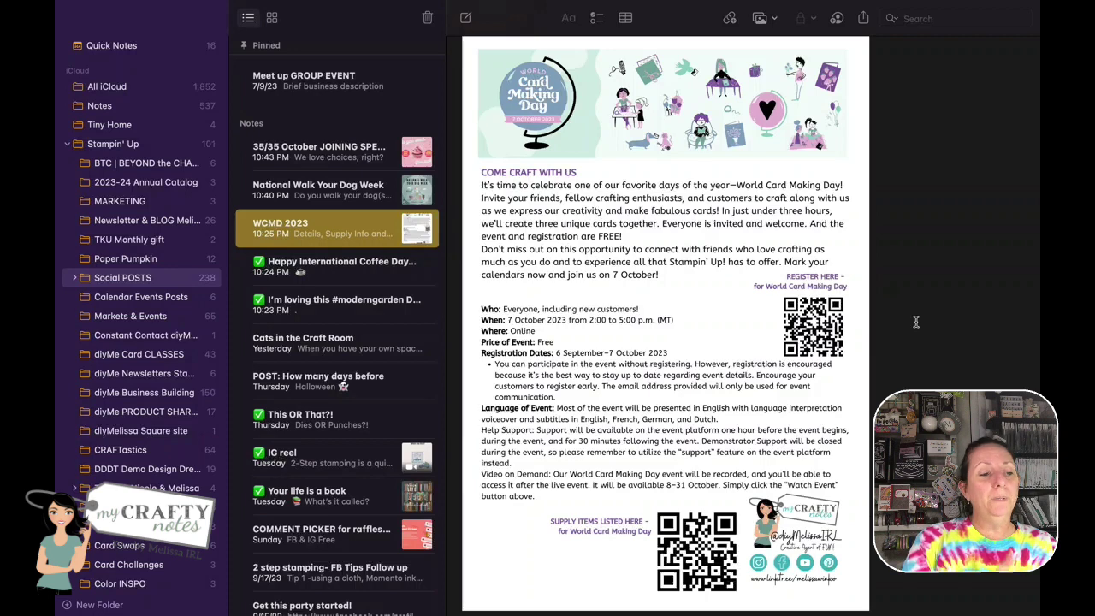
scroll(801, 251, up, 5)
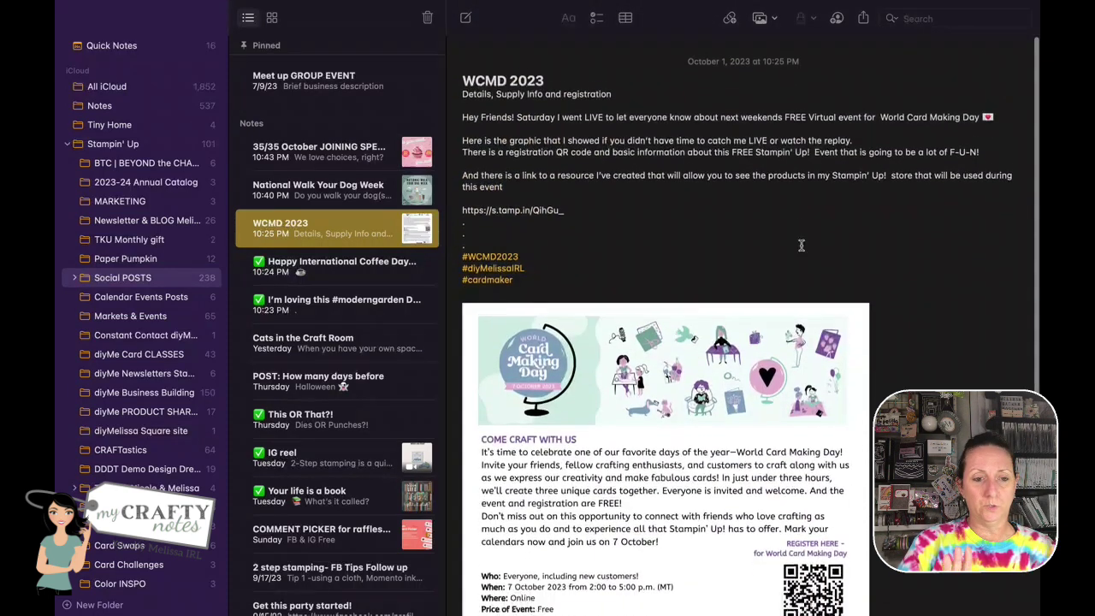
Take Notes out of full screen and minimise the App Store and Switcher Cast windows to uncover the WCMD 2023 flyer in Preview
mouse_move(101, 5)
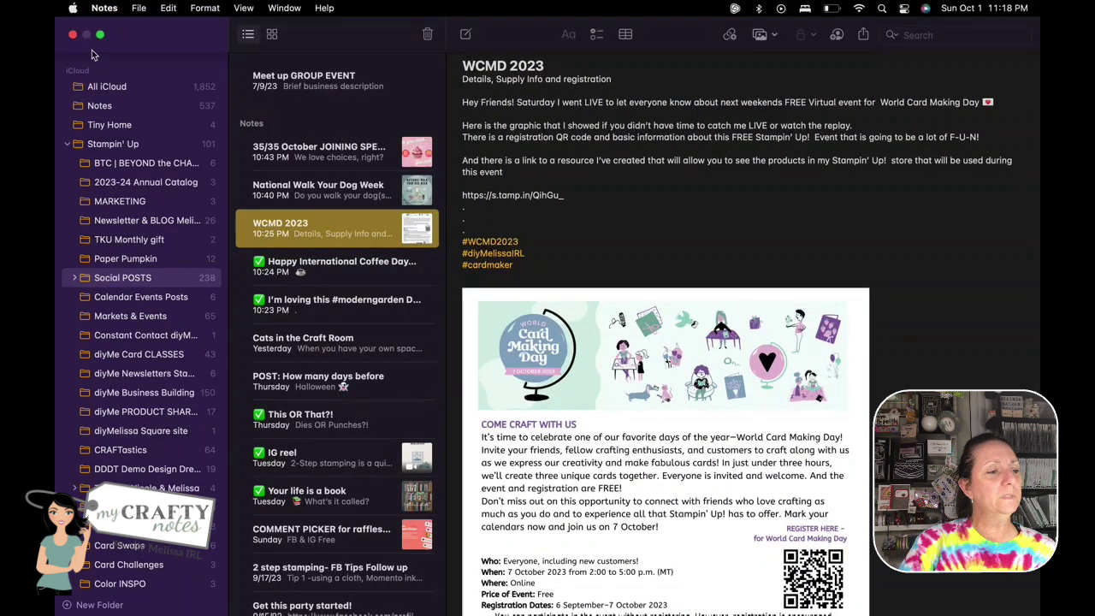
click(100, 35)
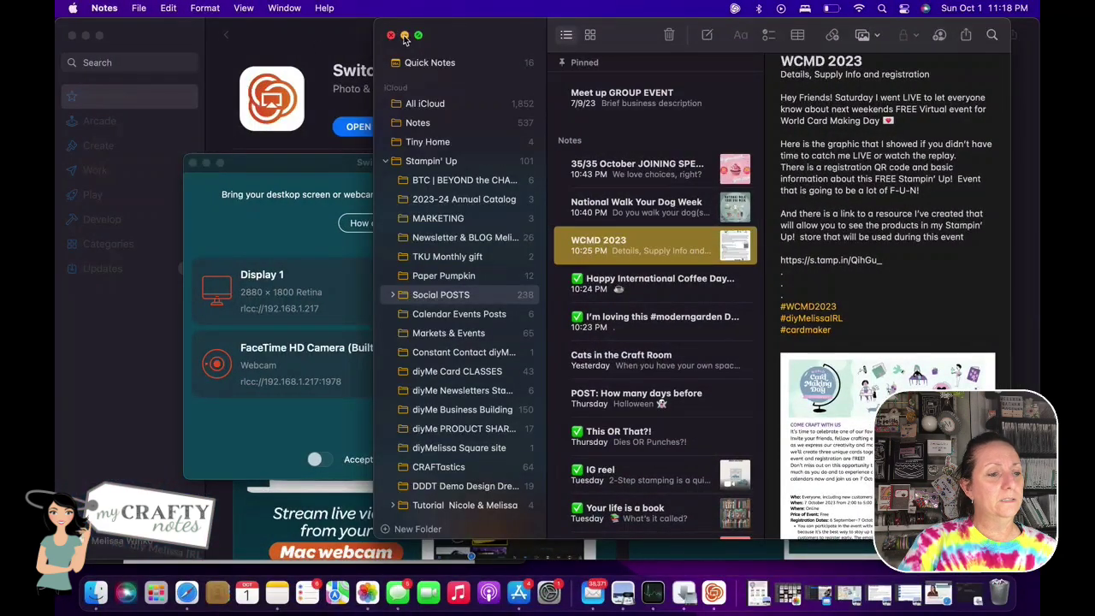
click(320, 30)
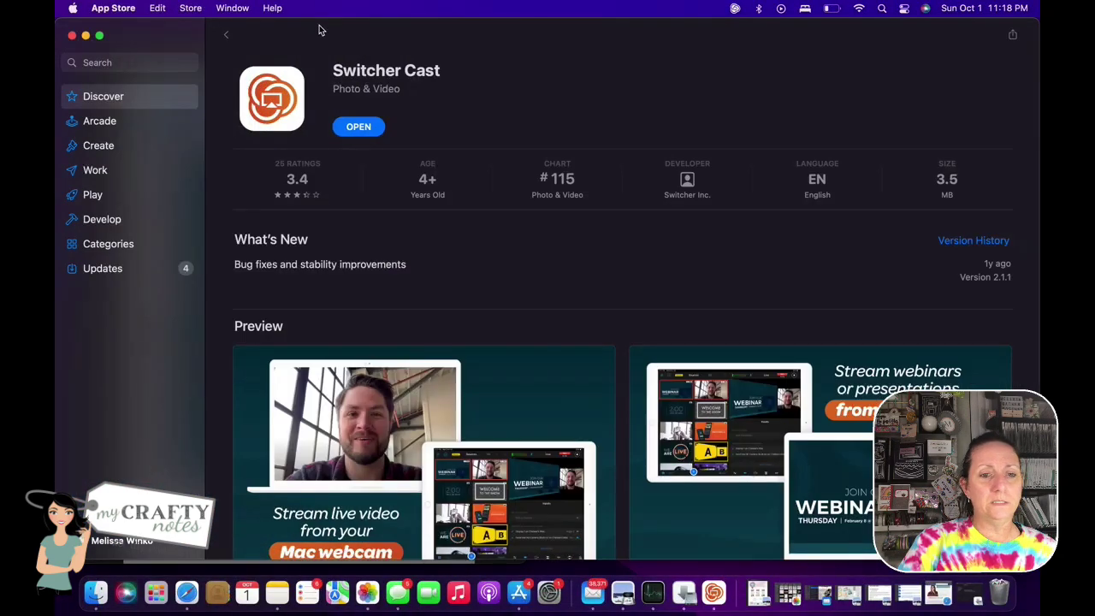
click(86, 35)
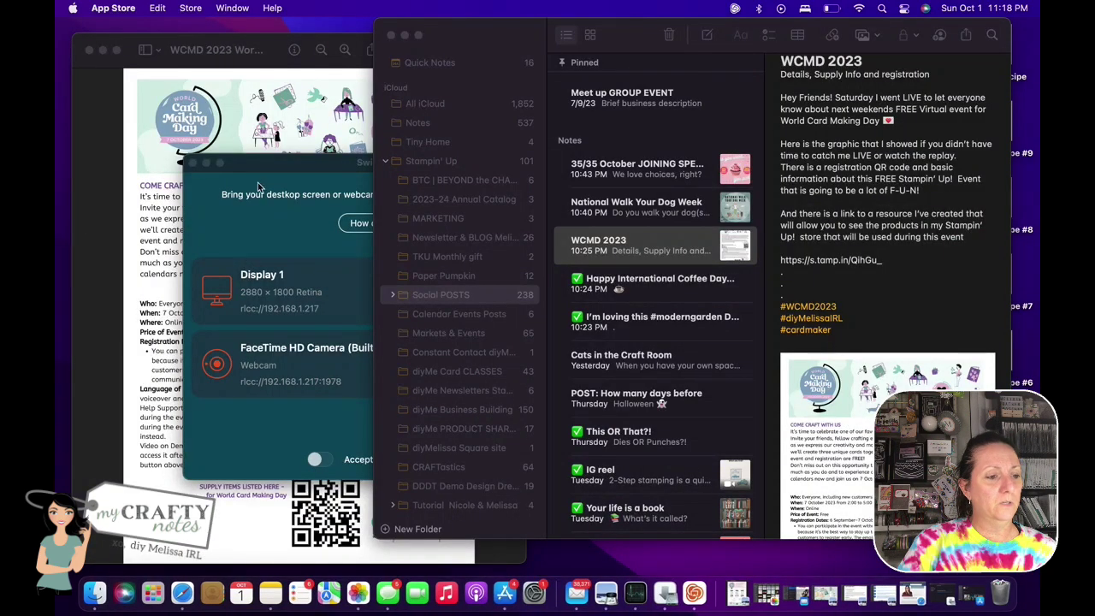
click(244, 169)
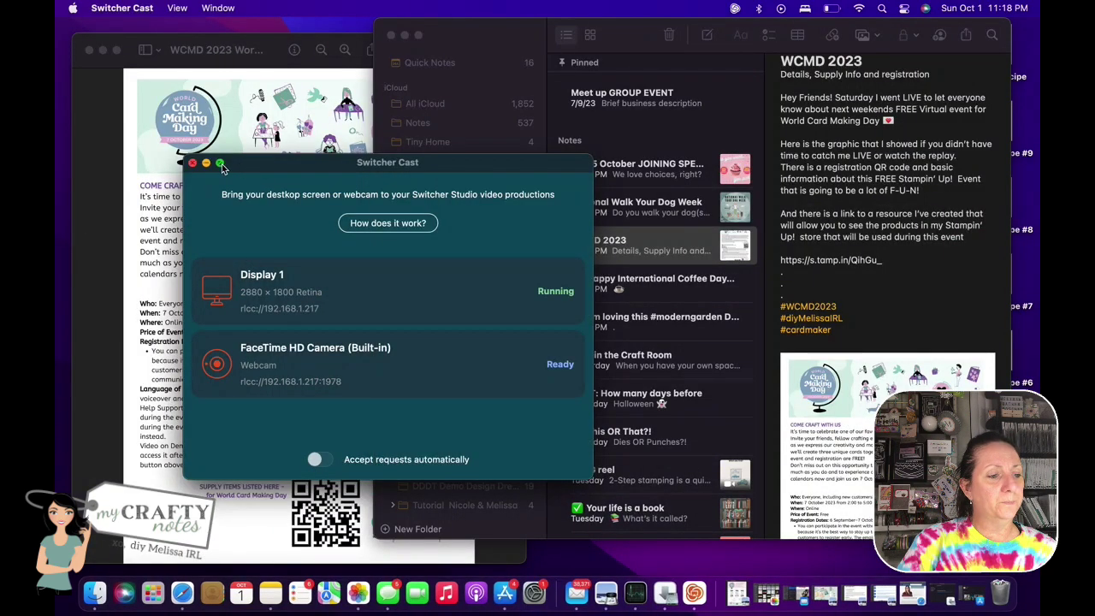
click(206, 163)
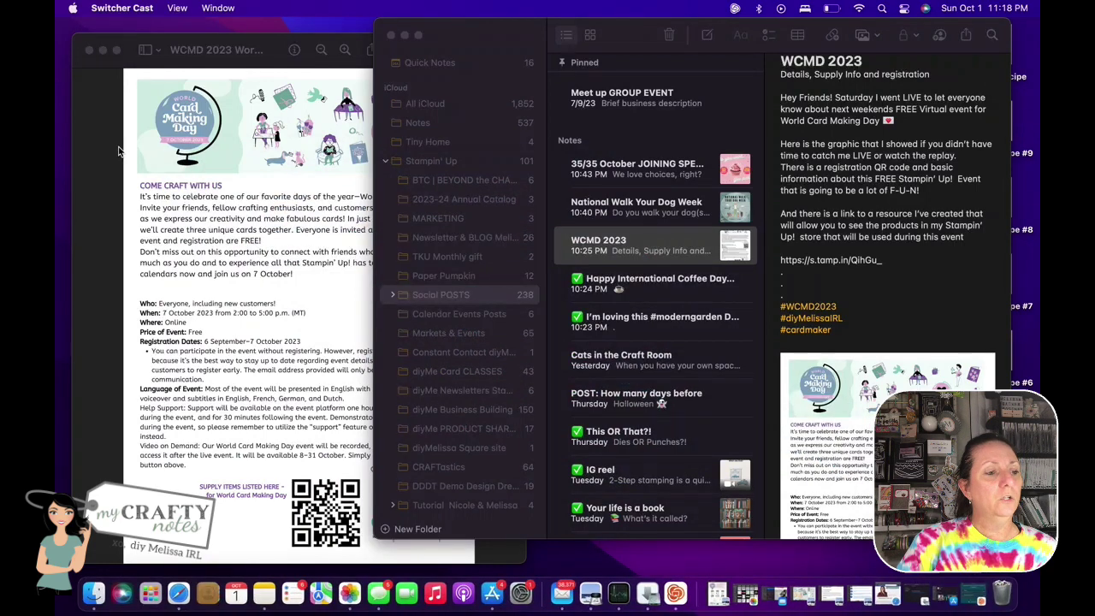
click(111, 145)
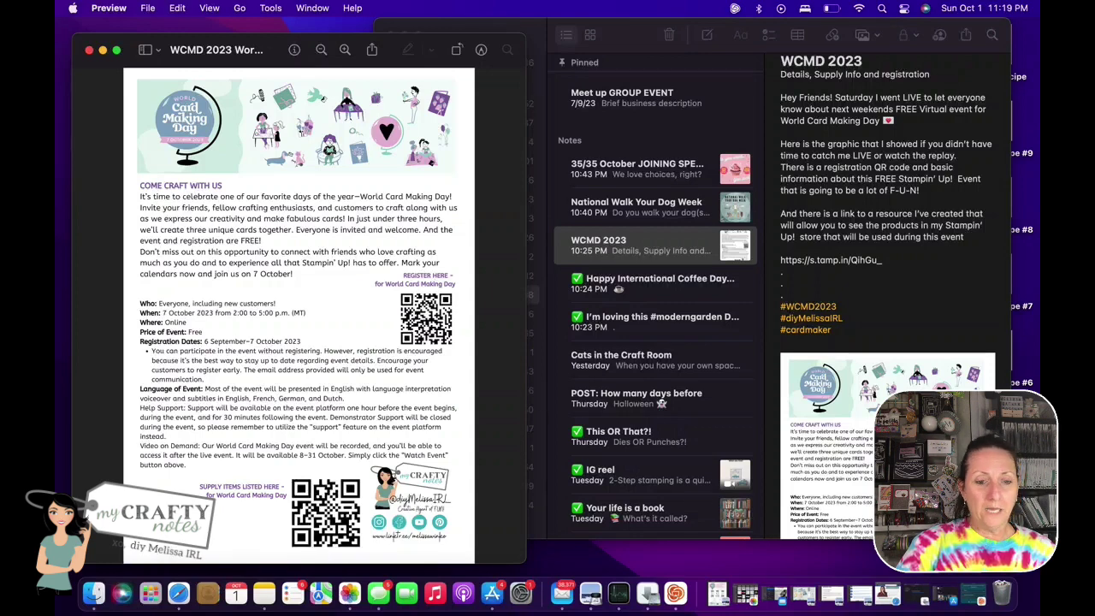
Select the WCMD 2023 note's post text from "Hey Friends!" through the #cardmaker hashtag
click(898, 291)
drag(847, 331, 769, 99)
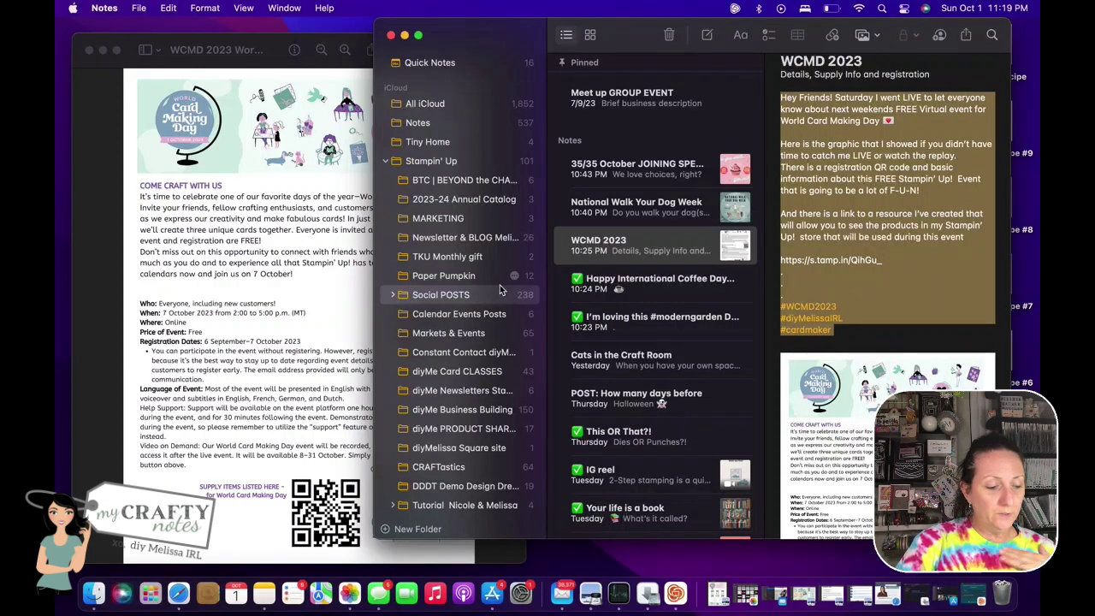
Switch to the Facebook page in Safari, view the Create post options and close them without posting
click(179, 599)
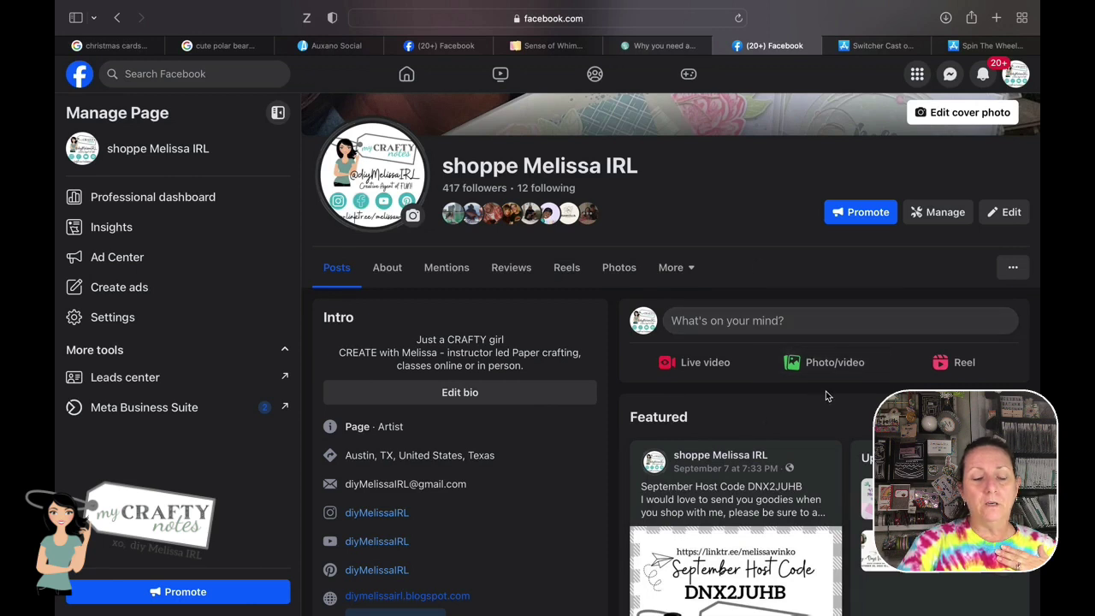
click(806, 320)
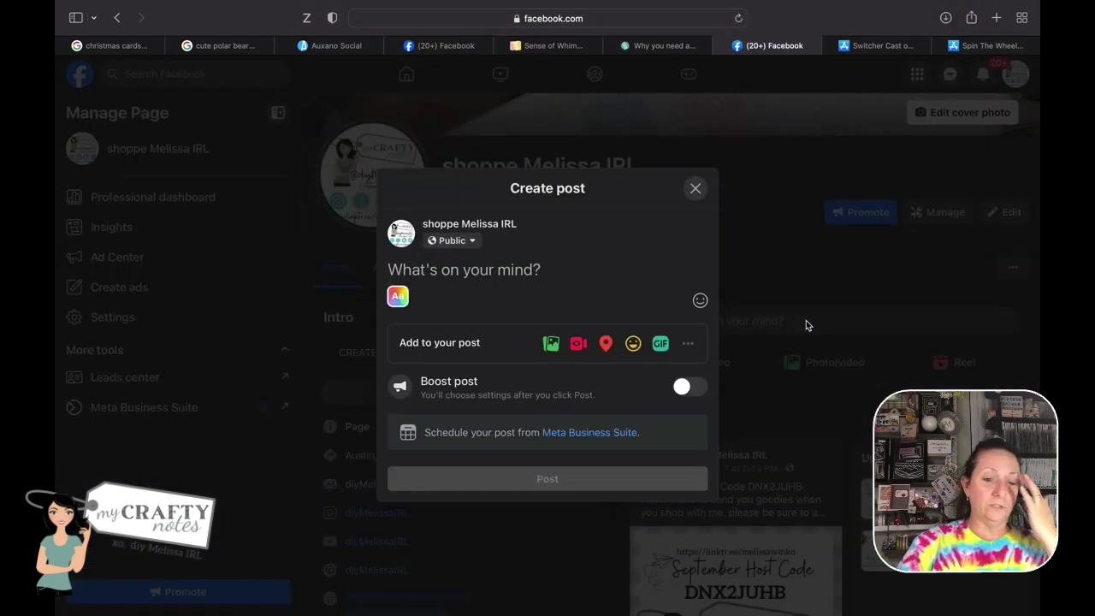
click(694, 190)
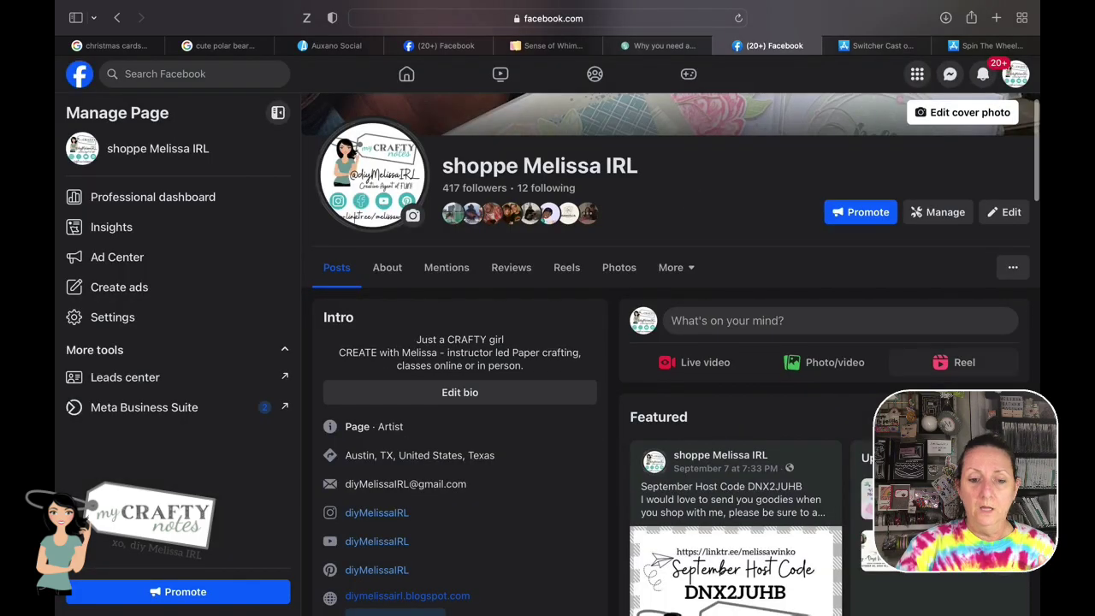
click(965, 363)
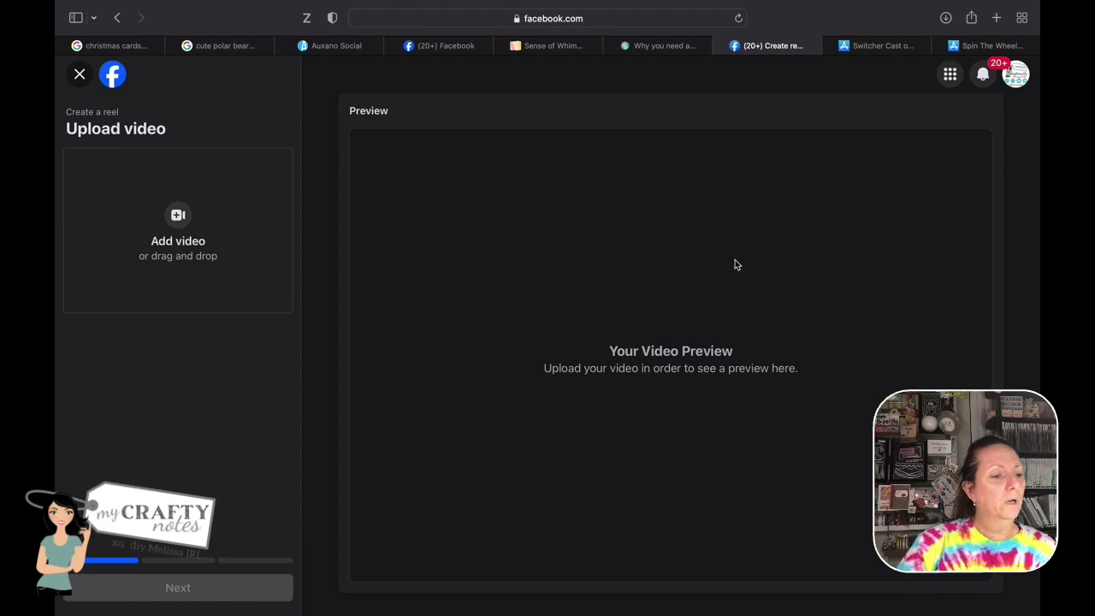
click(178, 224)
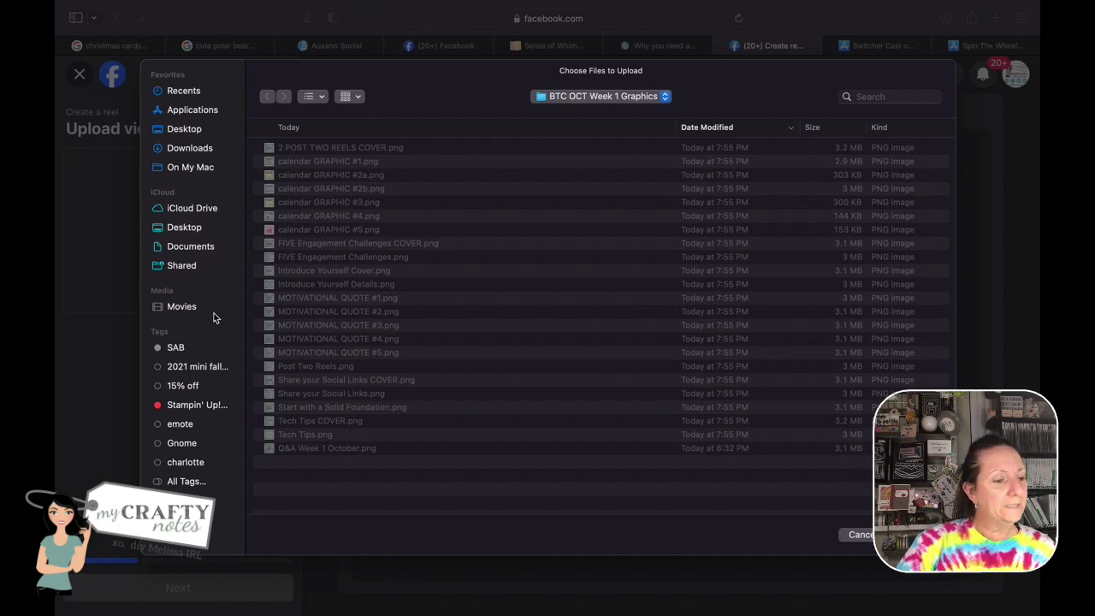
click(200, 153)
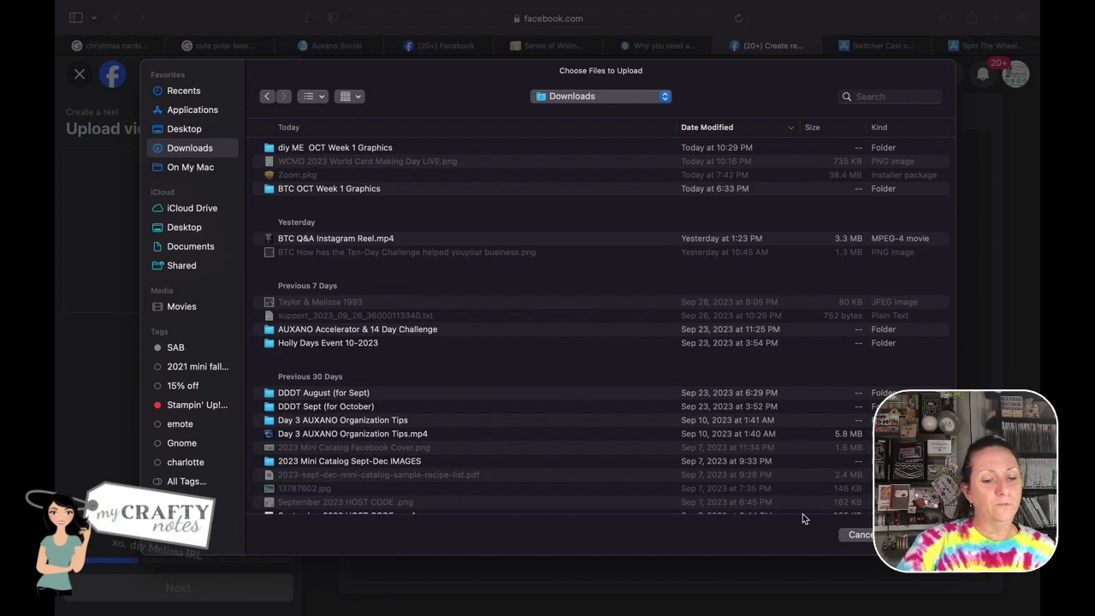
click(859, 535)
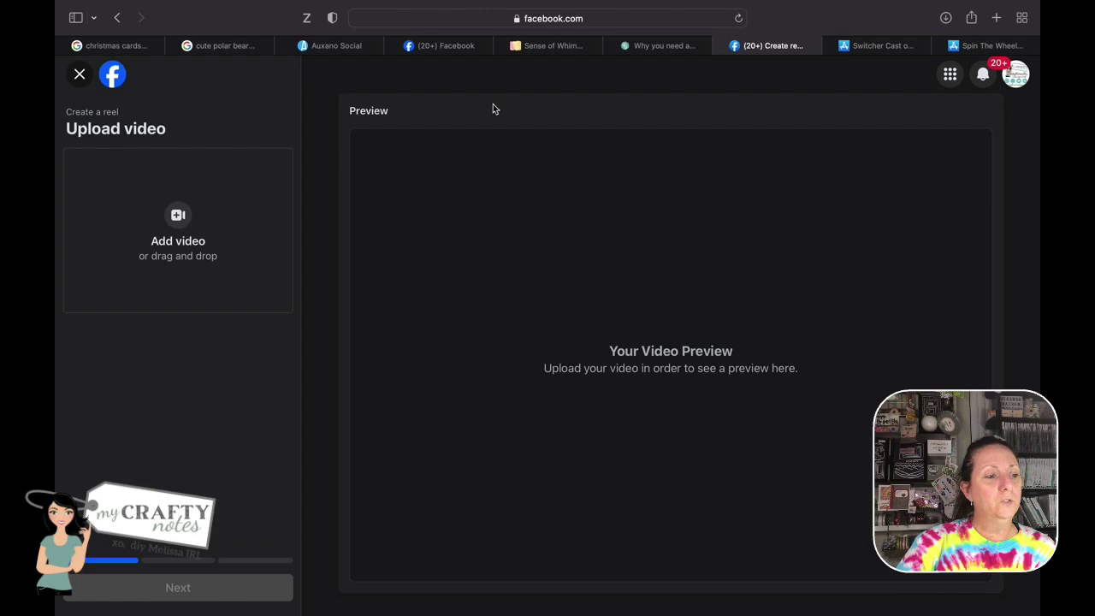
click(81, 76)
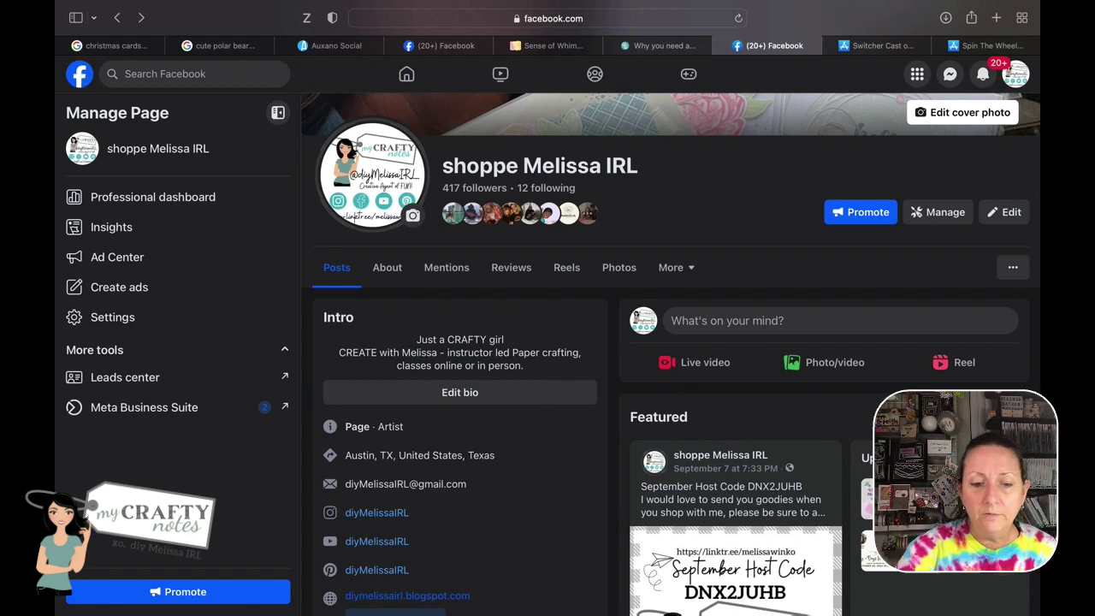
Start a new reel and upload BTC Q&A Instagram Reel.mp4 from the Downloads folder
click(964, 366)
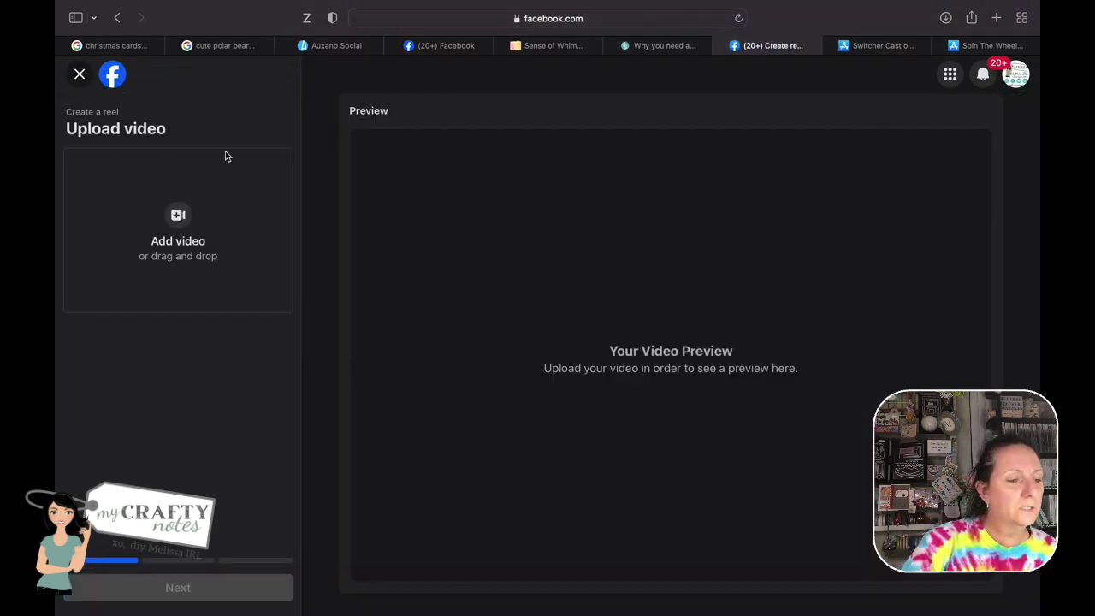
click(171, 231)
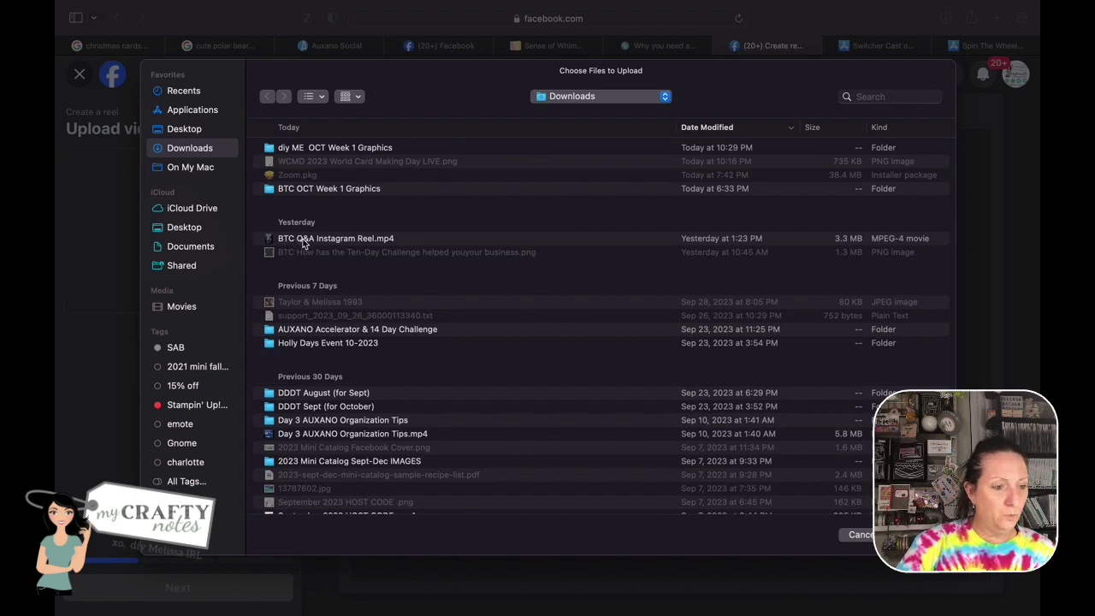
click(363, 243)
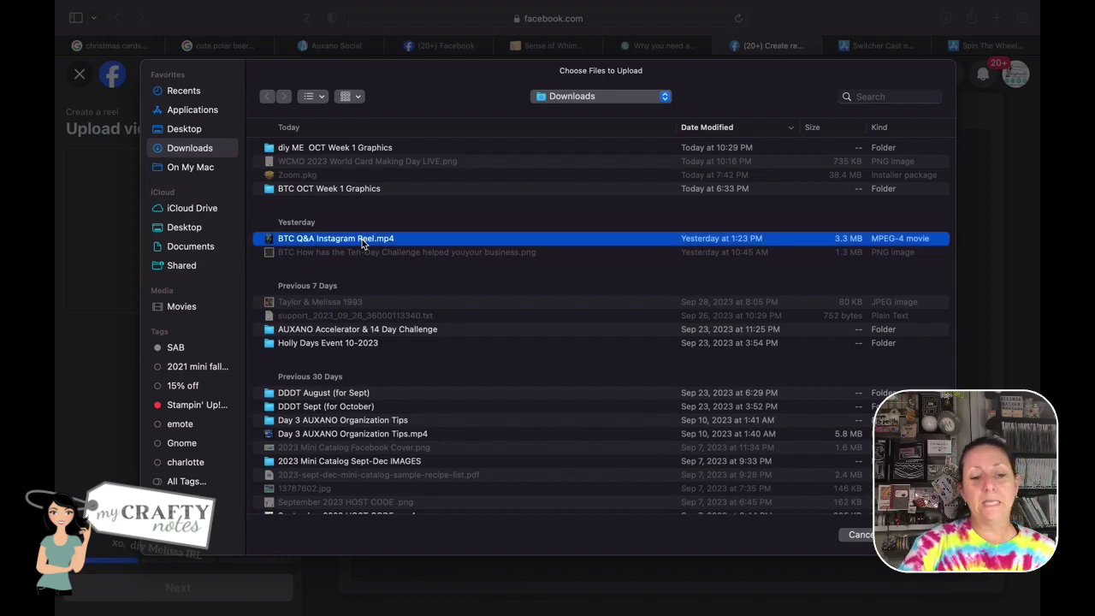
click(918, 535)
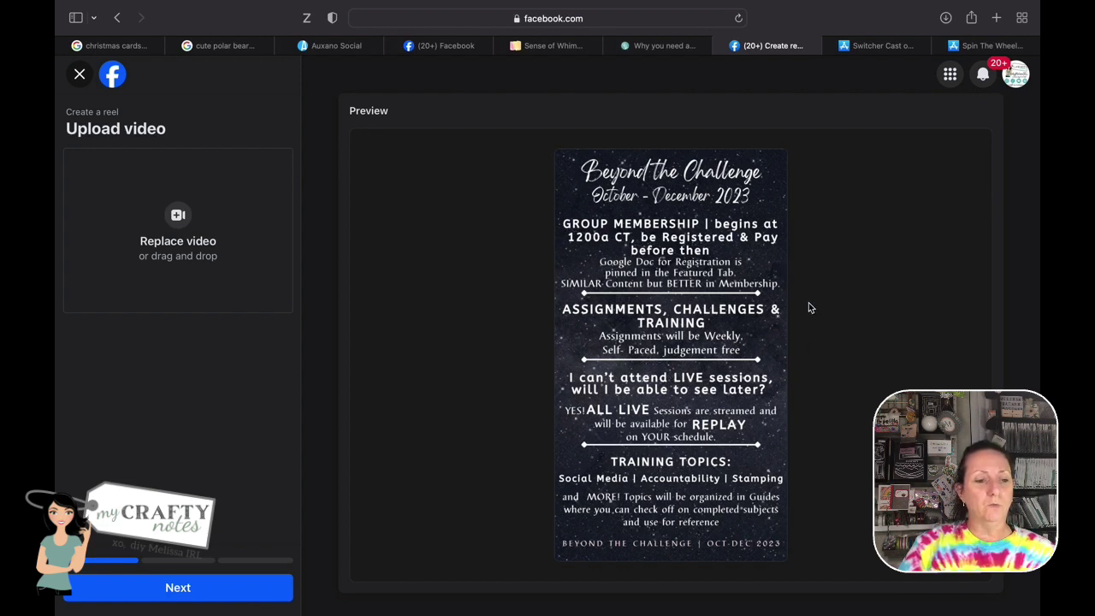
Continue to the reel's editing stage and try to adjust the clip's end with Trim video
click(237, 588)
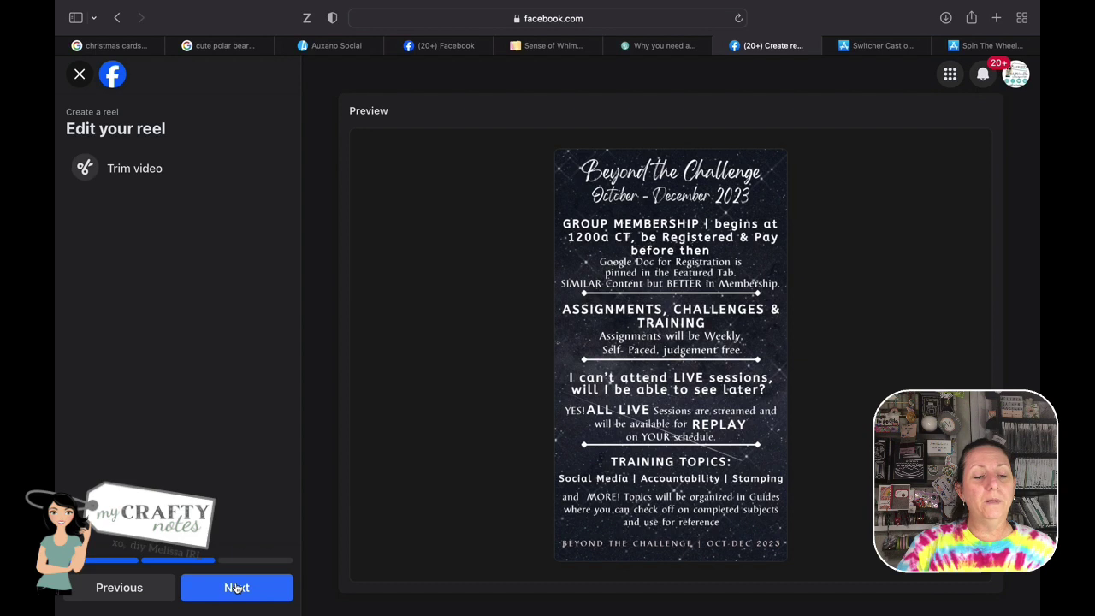
click(134, 171)
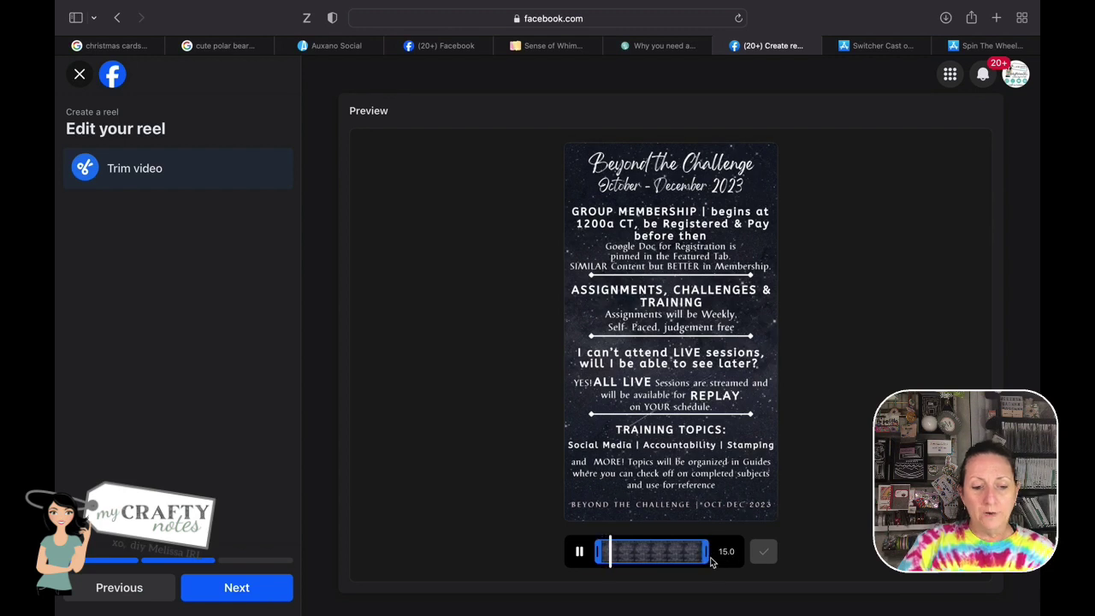
mouse_move(706, 555)
mouse_down()
mouse_move(625, 560)
mouse_move(713, 568)
mouse_up()
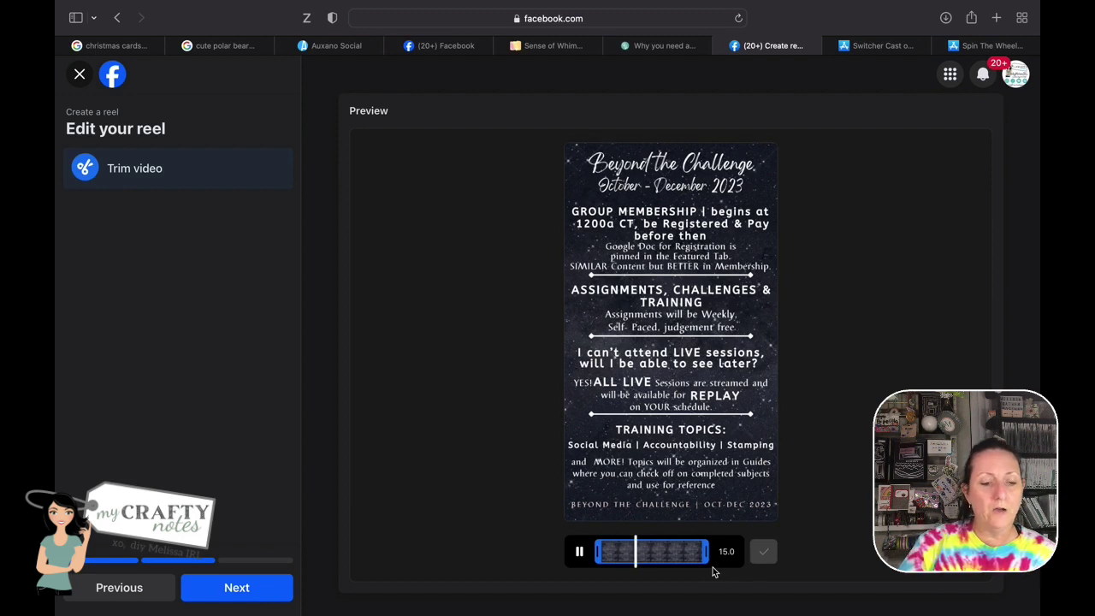
Trim the reel's clip to 7.0 seconds and describe the reel as "Beyond the Challenge" with "October - December 2023" on a second line
drag(707, 553, 650, 552)
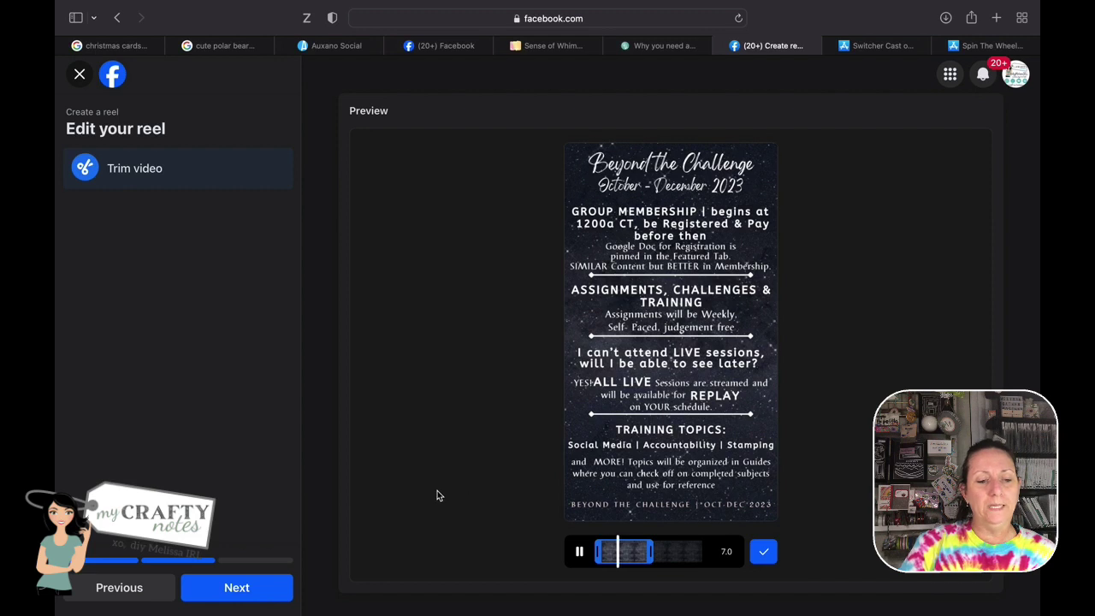
click(244, 597)
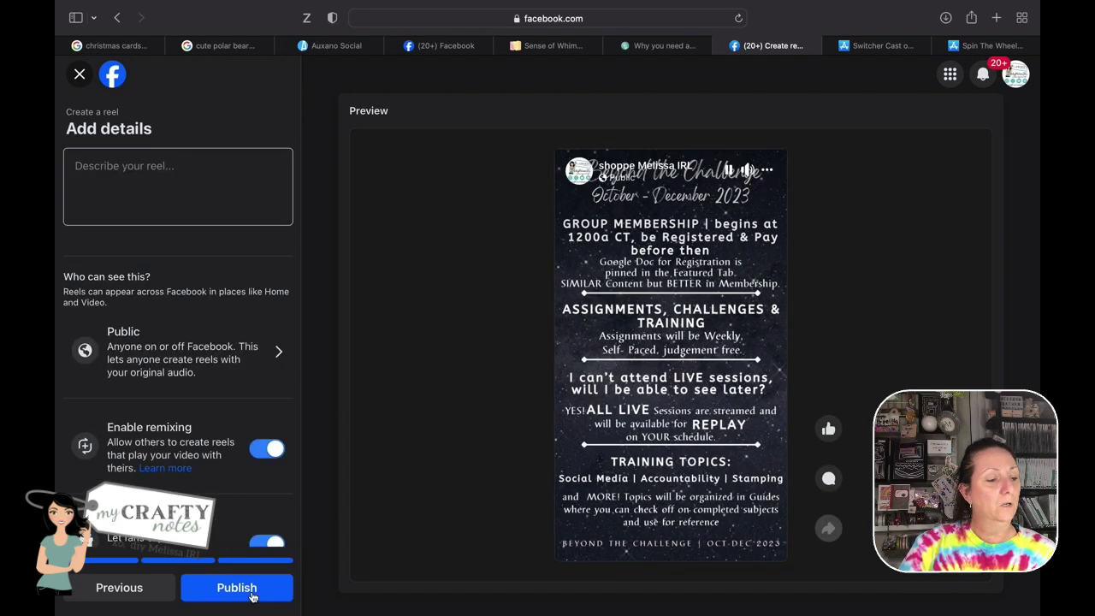
click(161, 170)
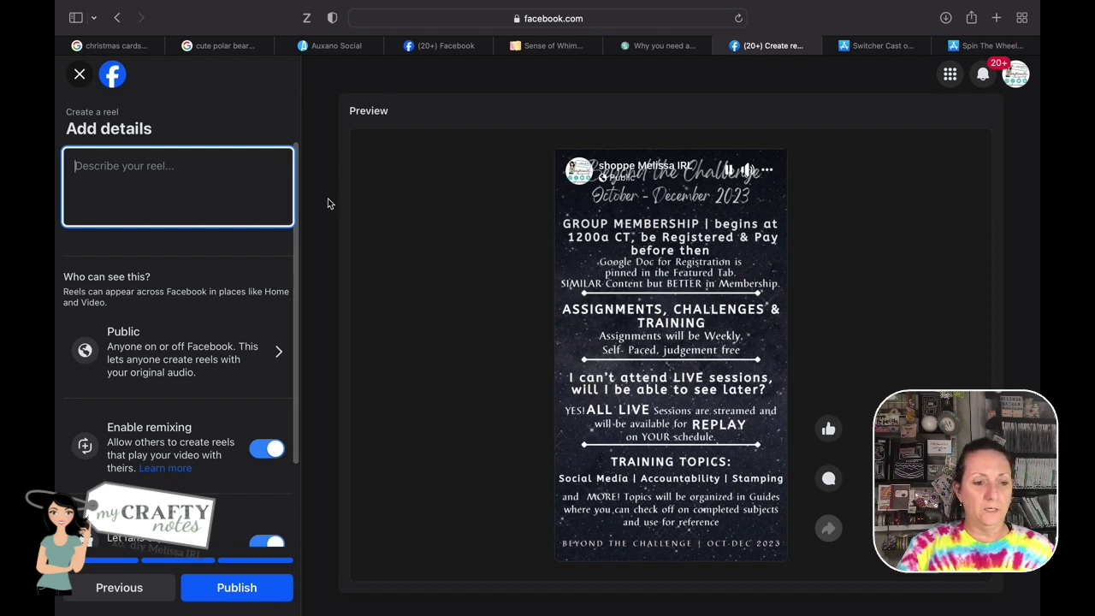
text(Beyond the Challenge)
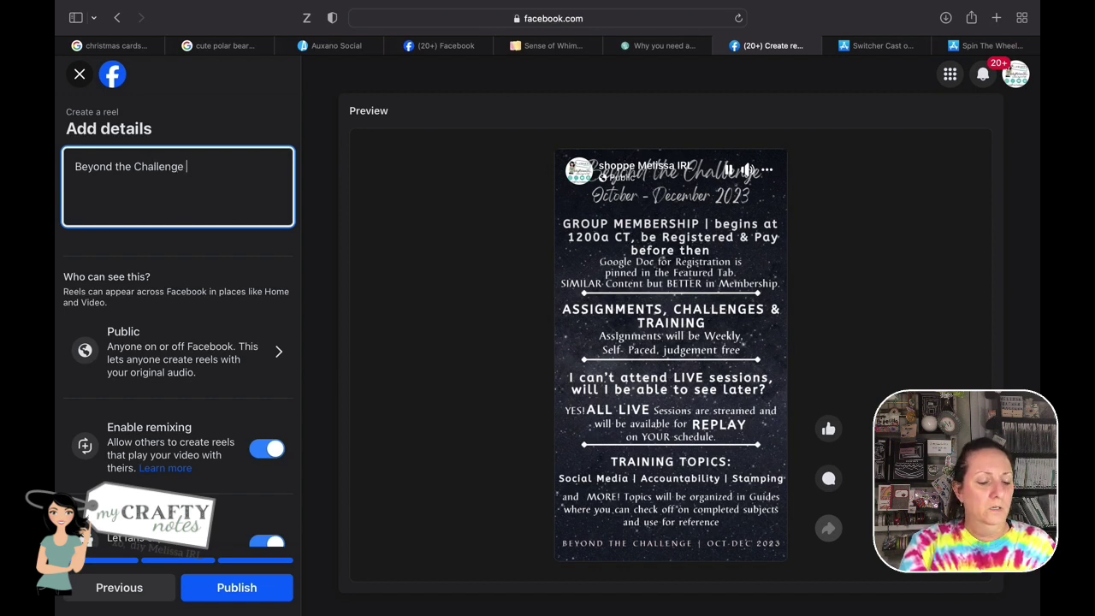
text(Oct)
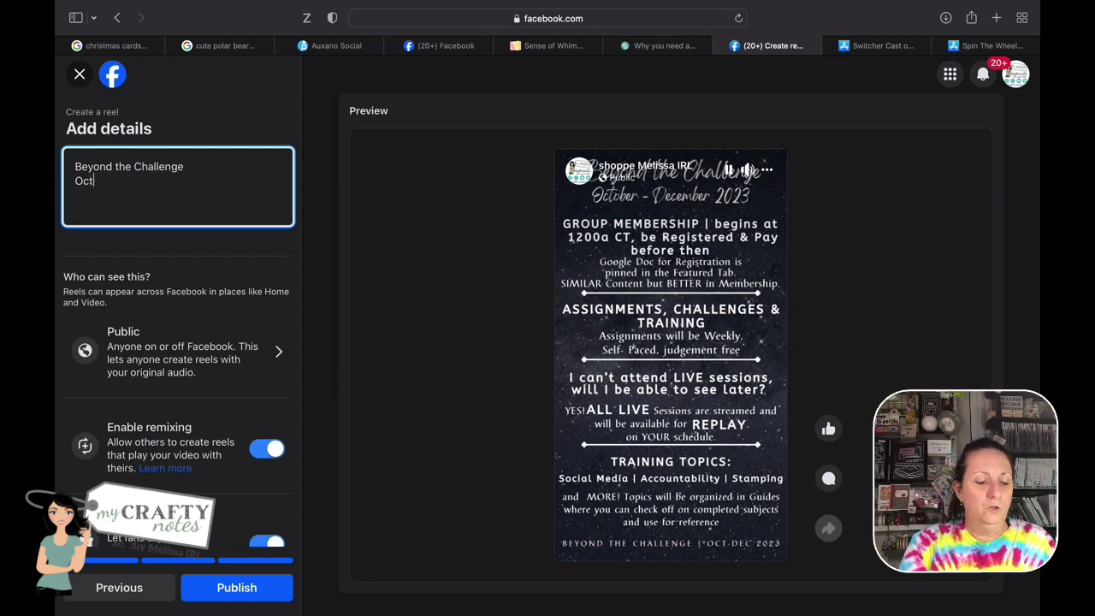
text(ober - Decfember 2023)
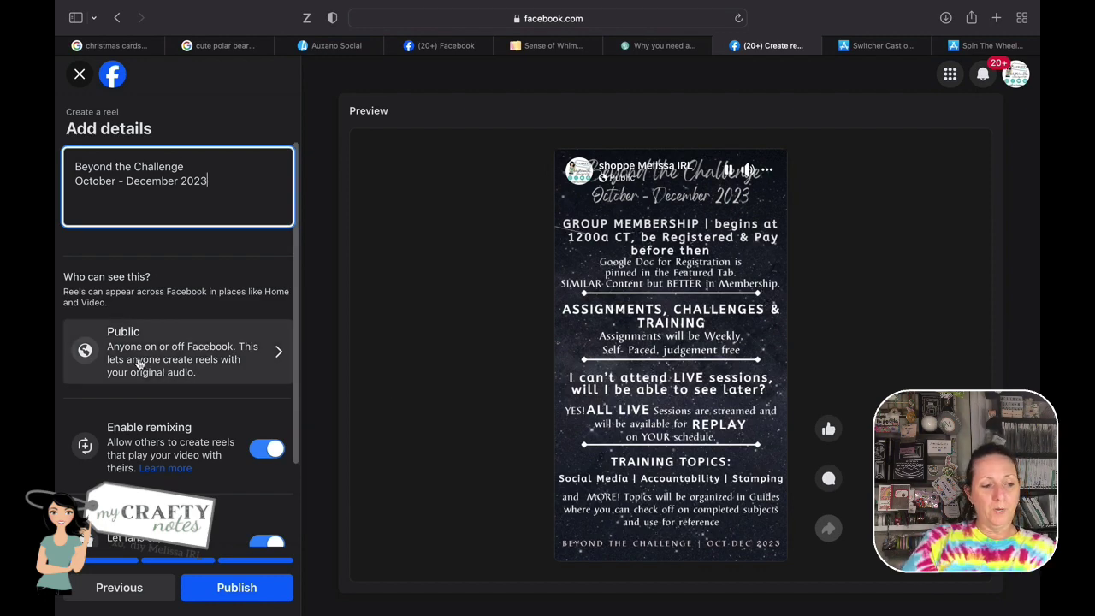
Confirm Public as the reel's audience and turn off Enable remixing
click(272, 359)
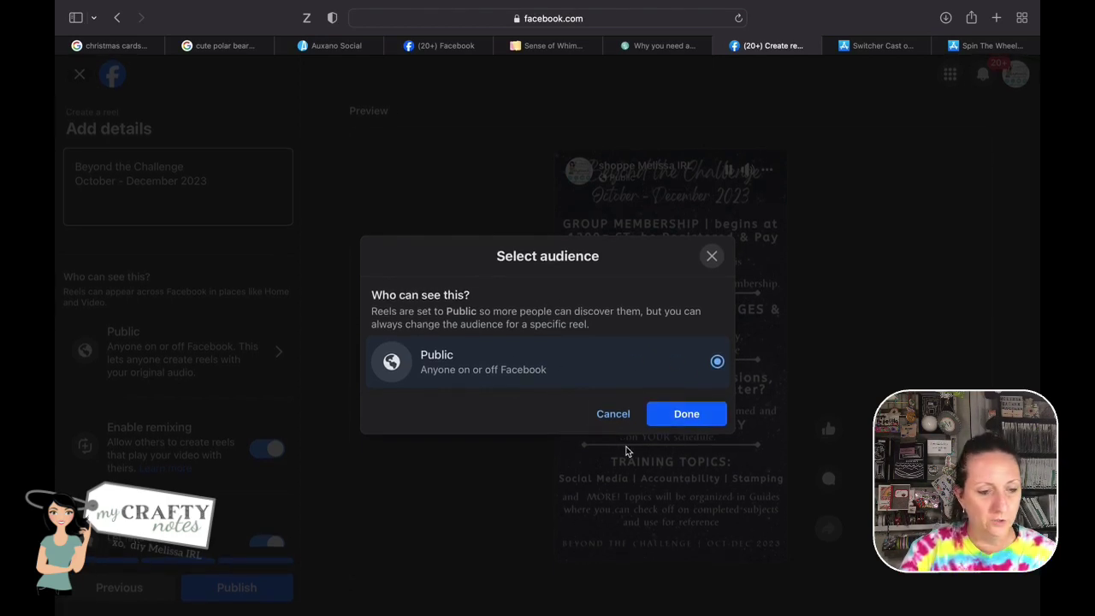
click(683, 420)
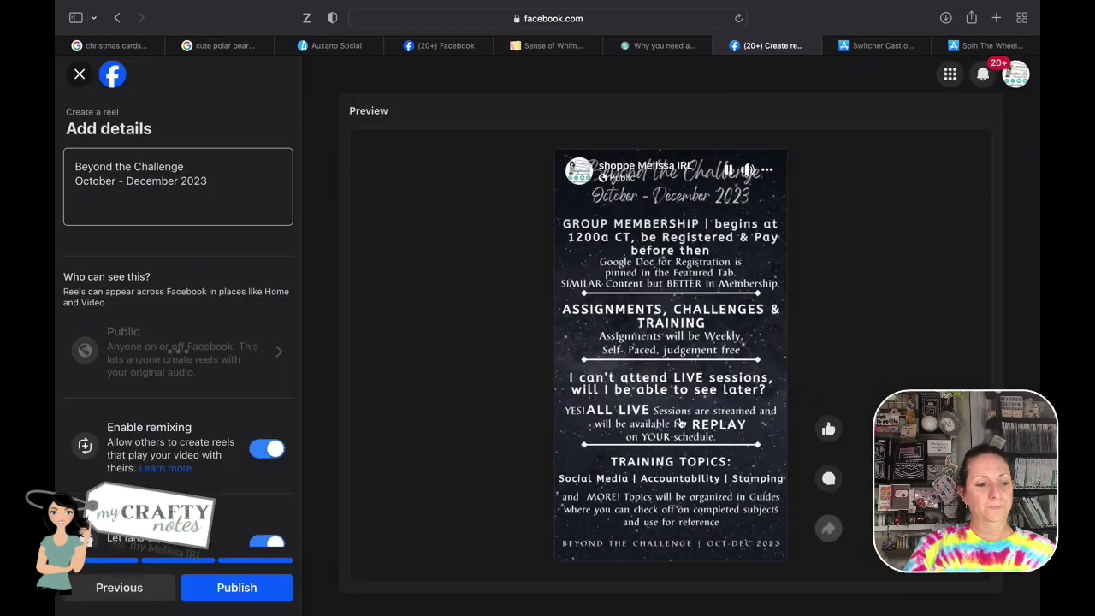
scroll(284, 376, down, 3)
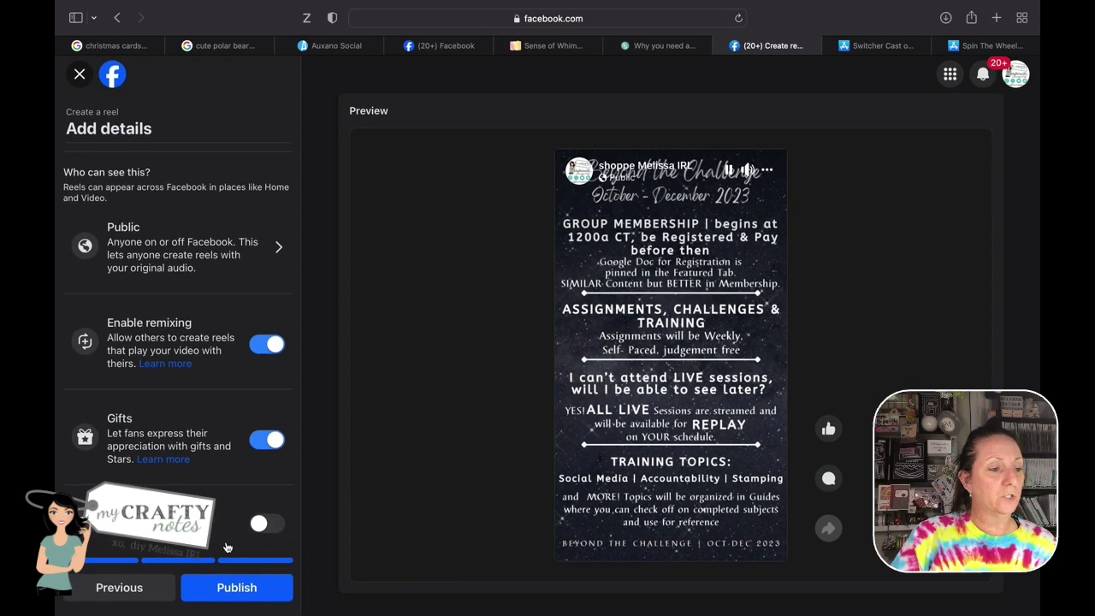
scroll(220, 379, up, 3)
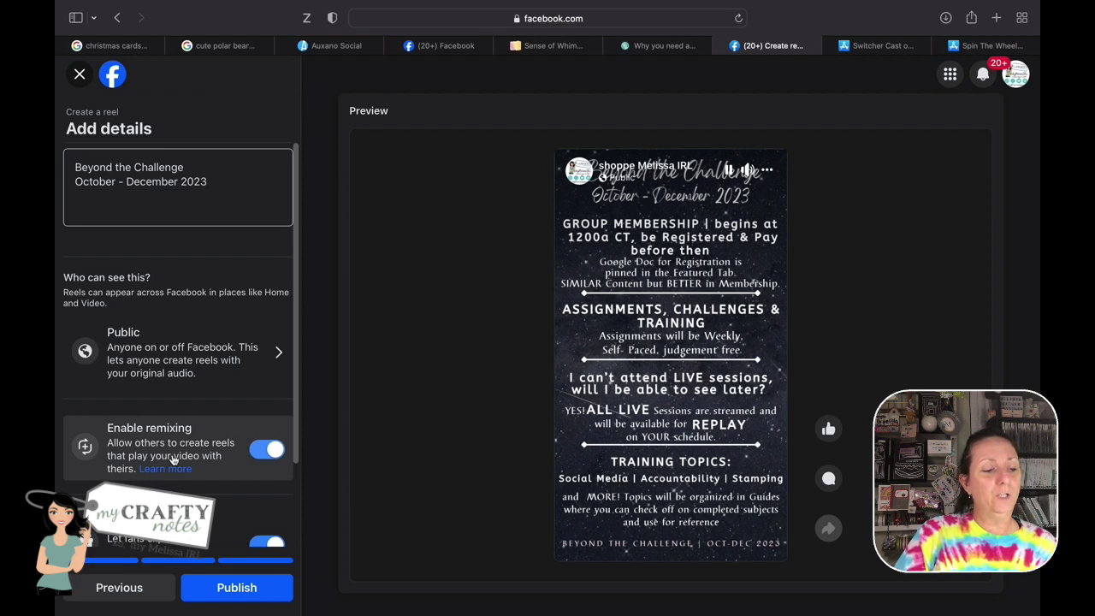
click(263, 451)
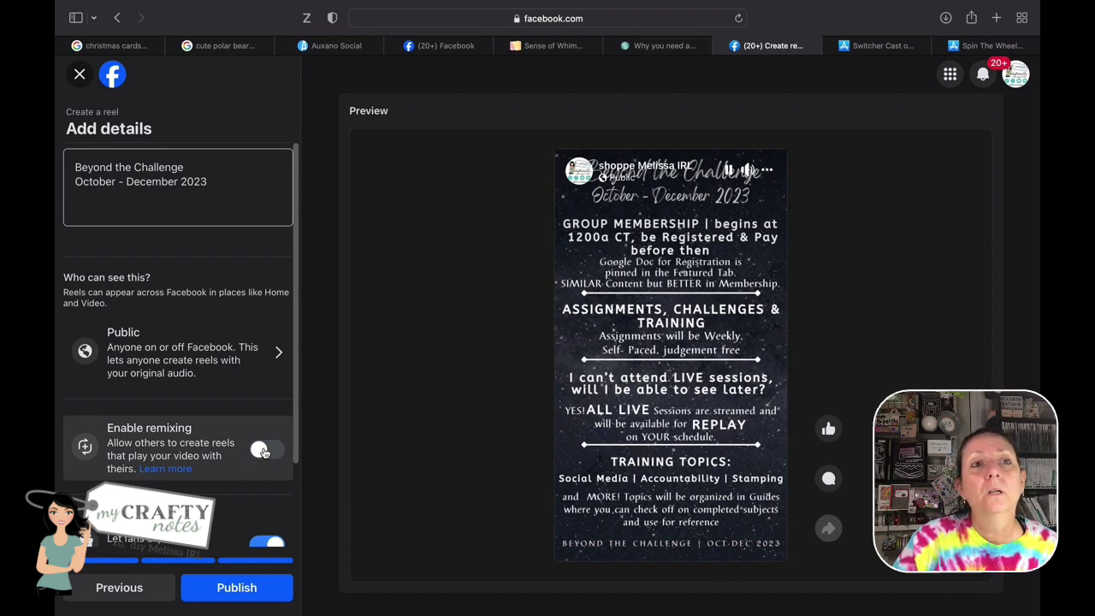
Leave the reel editor without publishing and discard the unsaved changes
scroll(263, 451, down, 3)
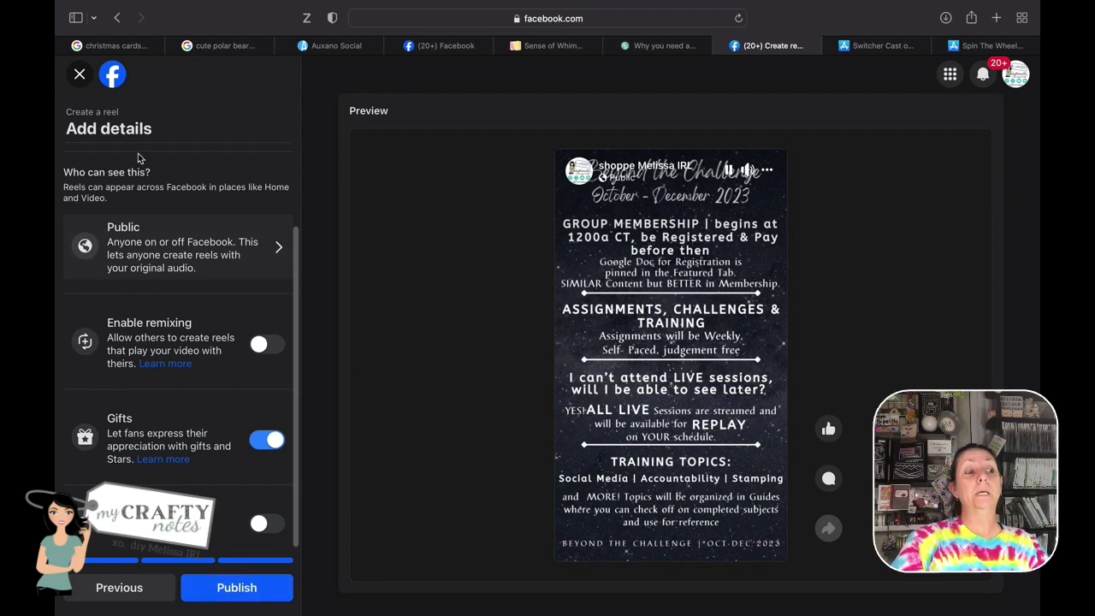
click(79, 76)
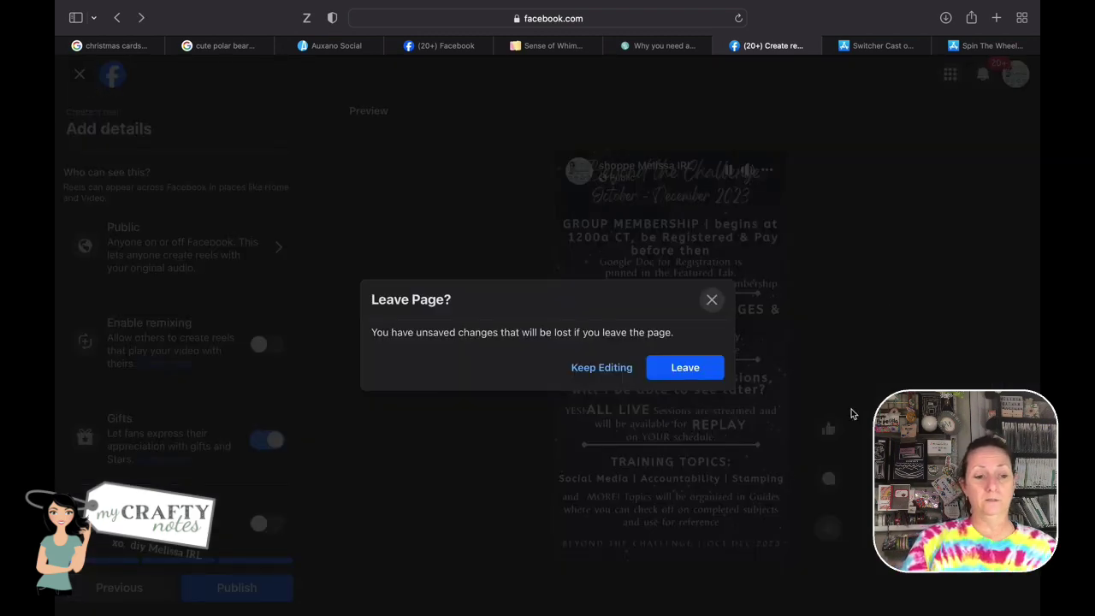
click(693, 375)
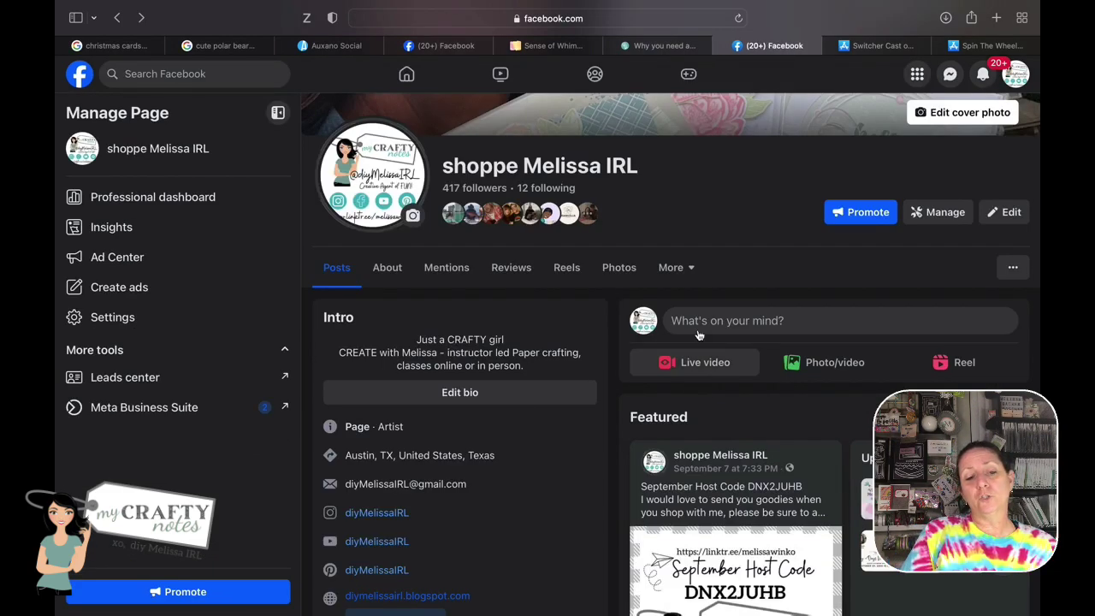
Start a new photo/video post on the Facebook page and paste in the copied WCMD 2023 text
click(831, 364)
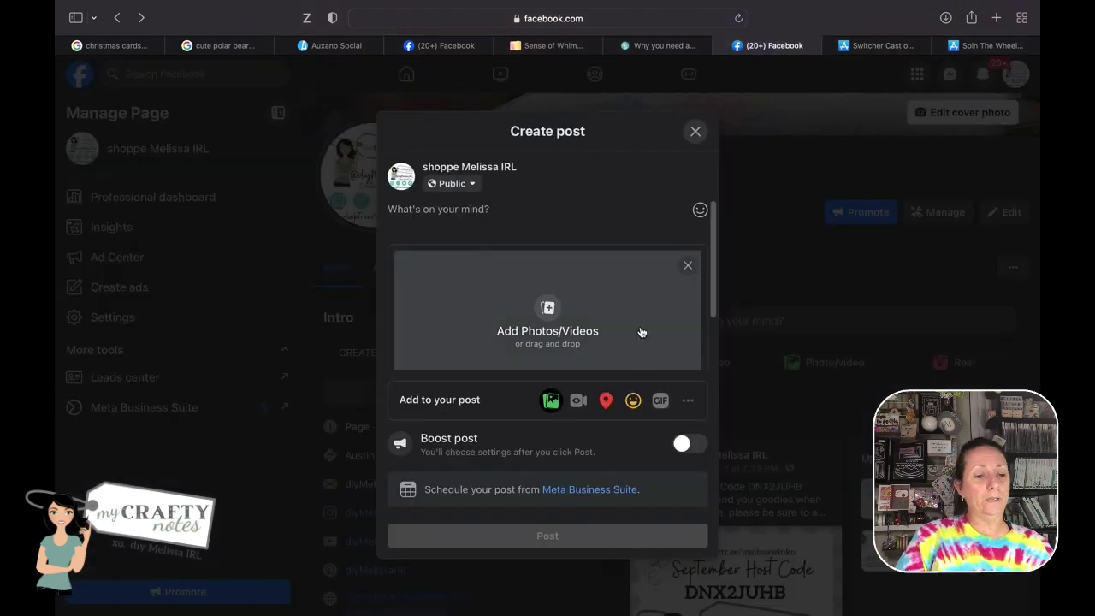
click(478, 211)
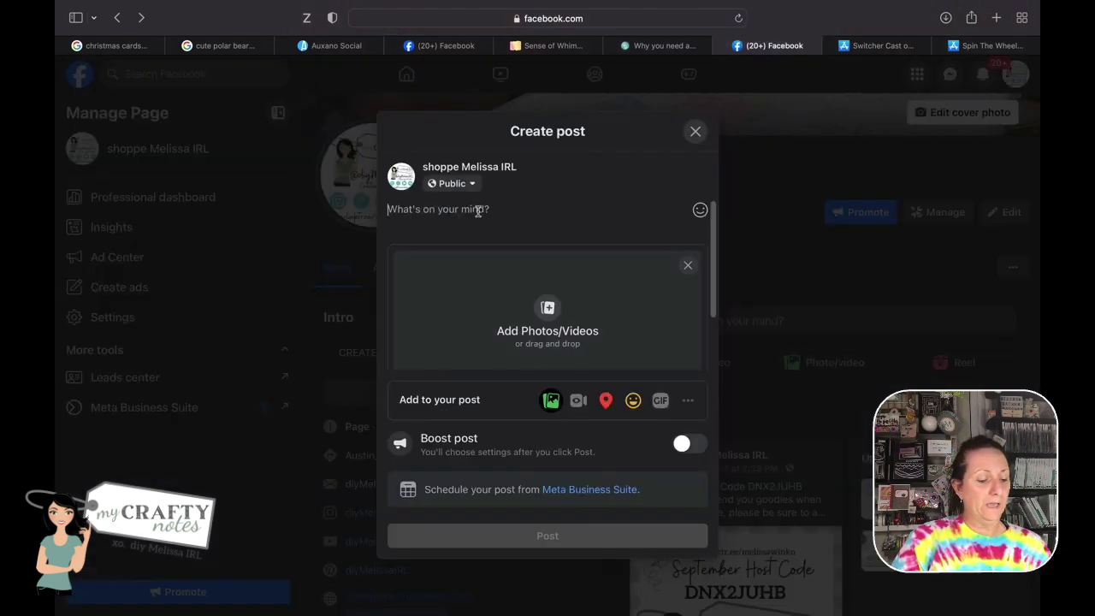
key(super+v)
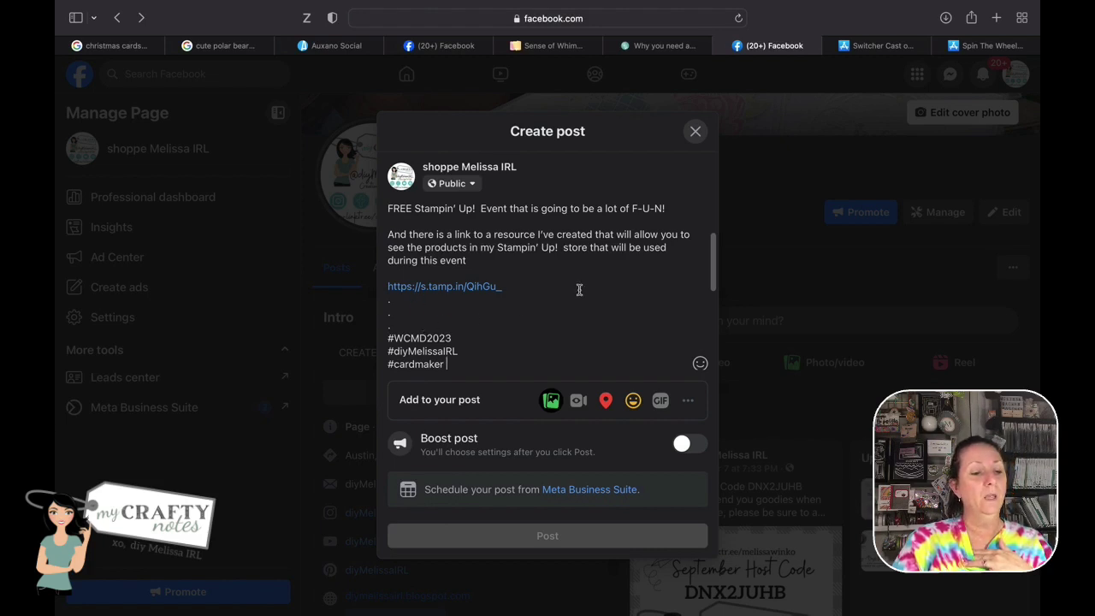
Attach WCMD 2023 World Card Making Day LIVE.png from the Downloads folder to the post
click(551, 402)
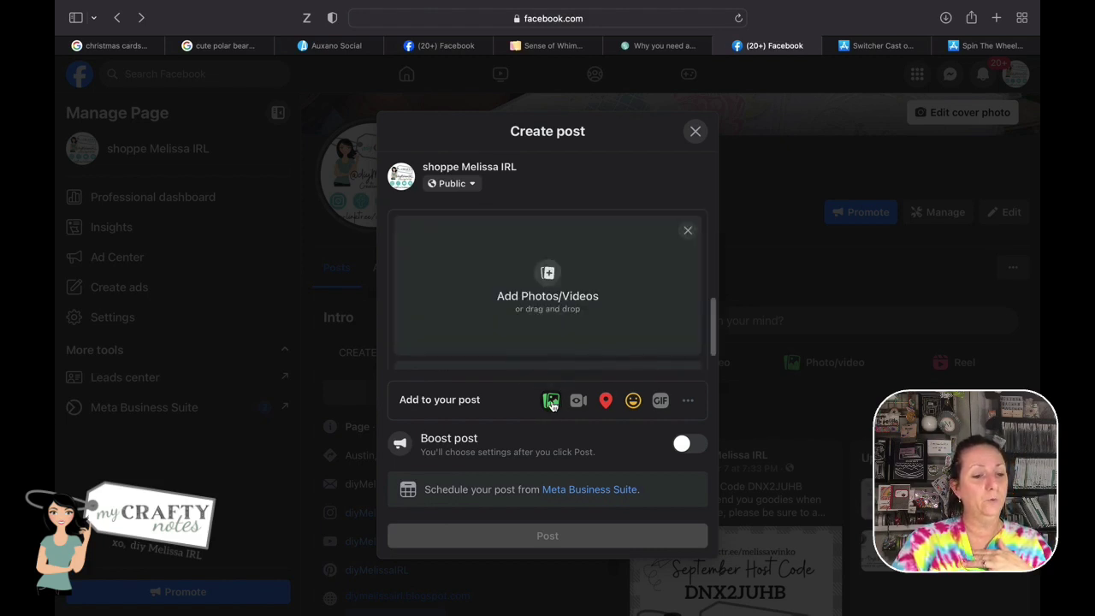
click(544, 278)
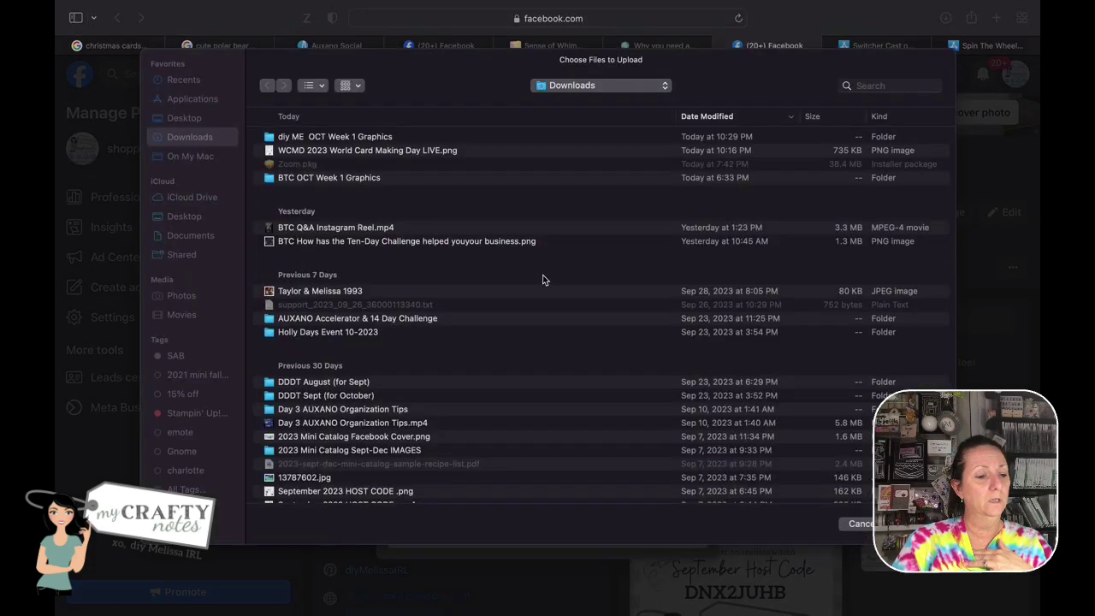
click(368, 164)
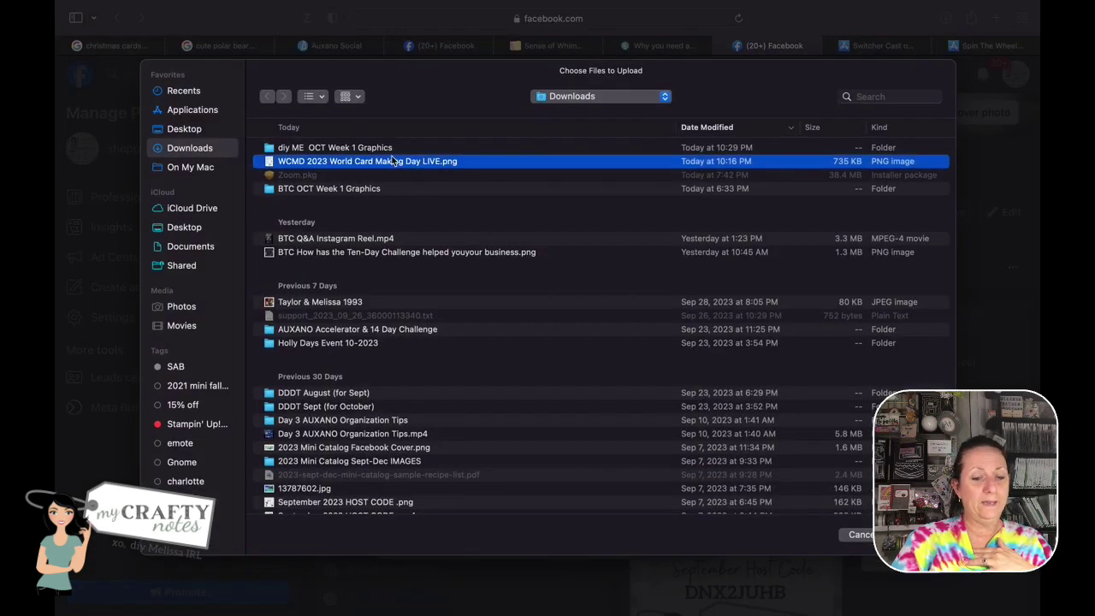
click(918, 535)
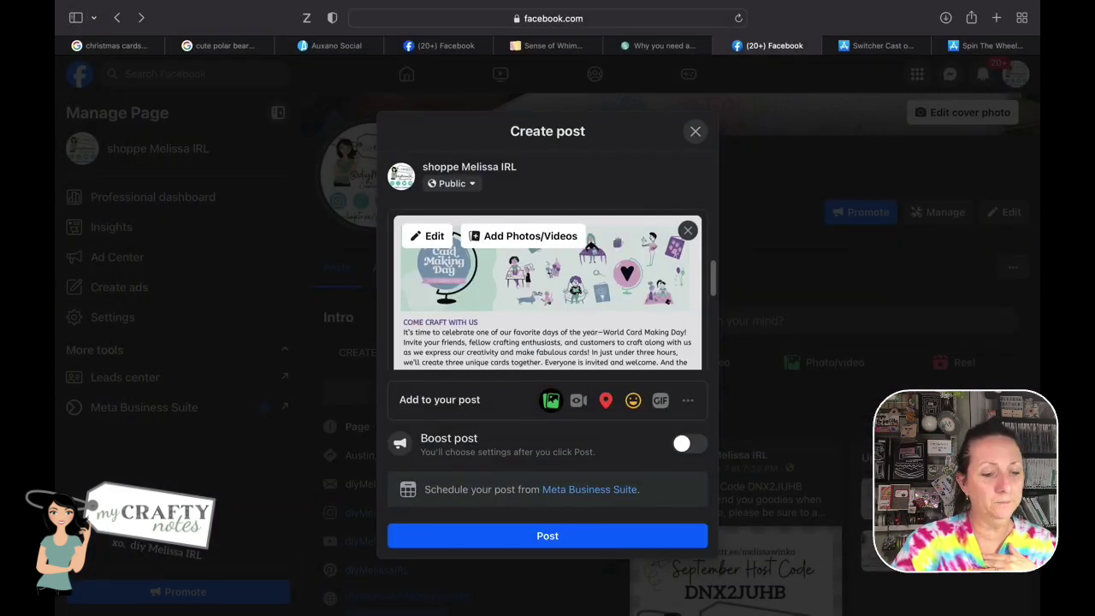
Review the pasted text, the product link and the attached World Card Making Day graphic in the draft post
scroll(599, 300, down, 5)
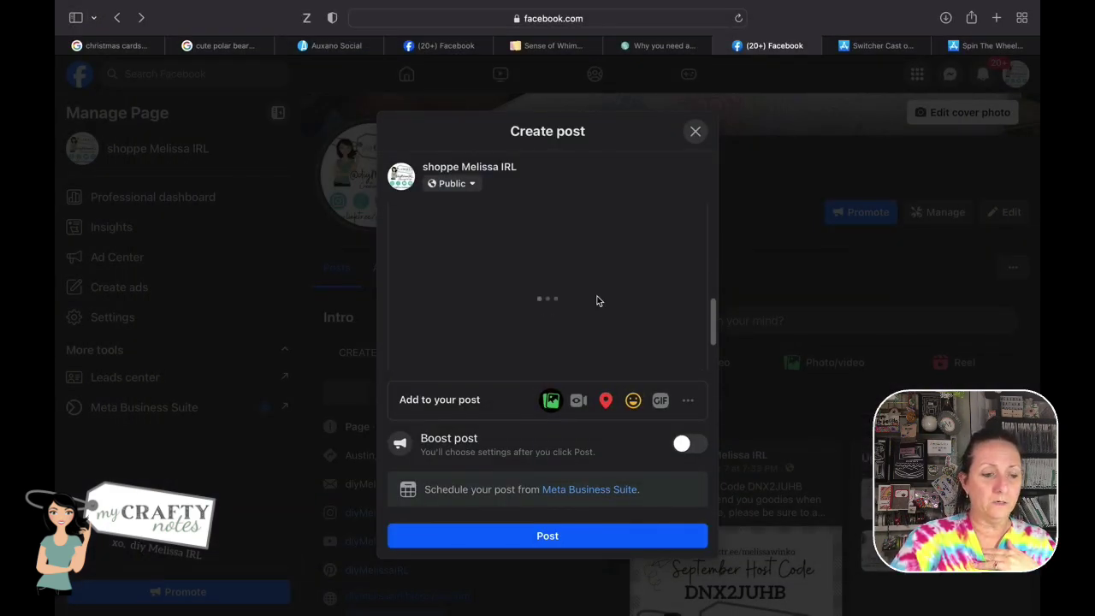
scroll(599, 300, up, 7)
scroll(599, 300, up, 3)
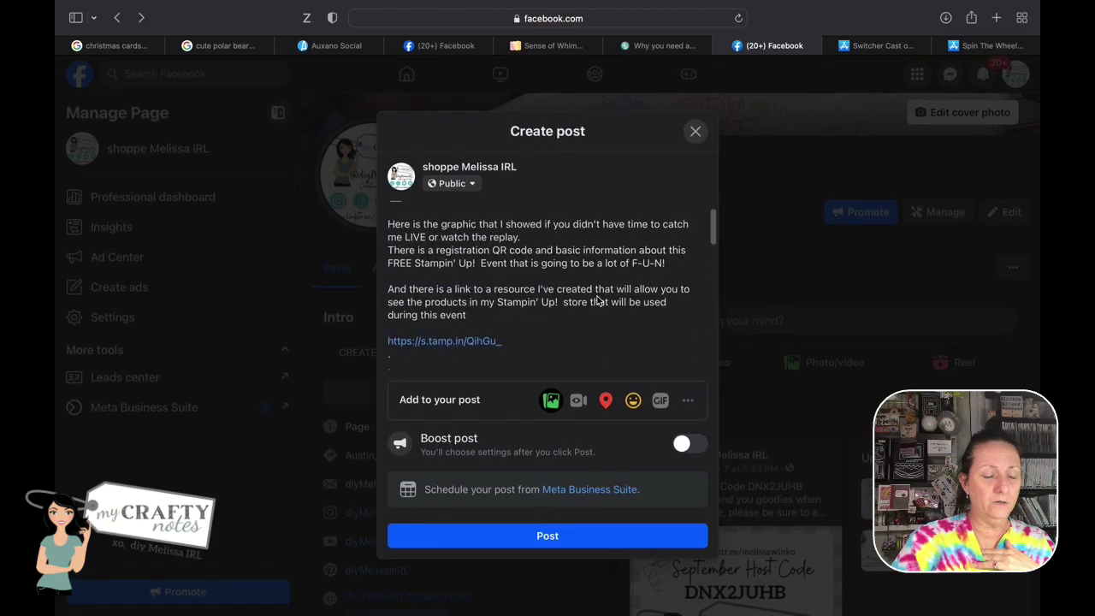
scroll(597, 296, down, 2)
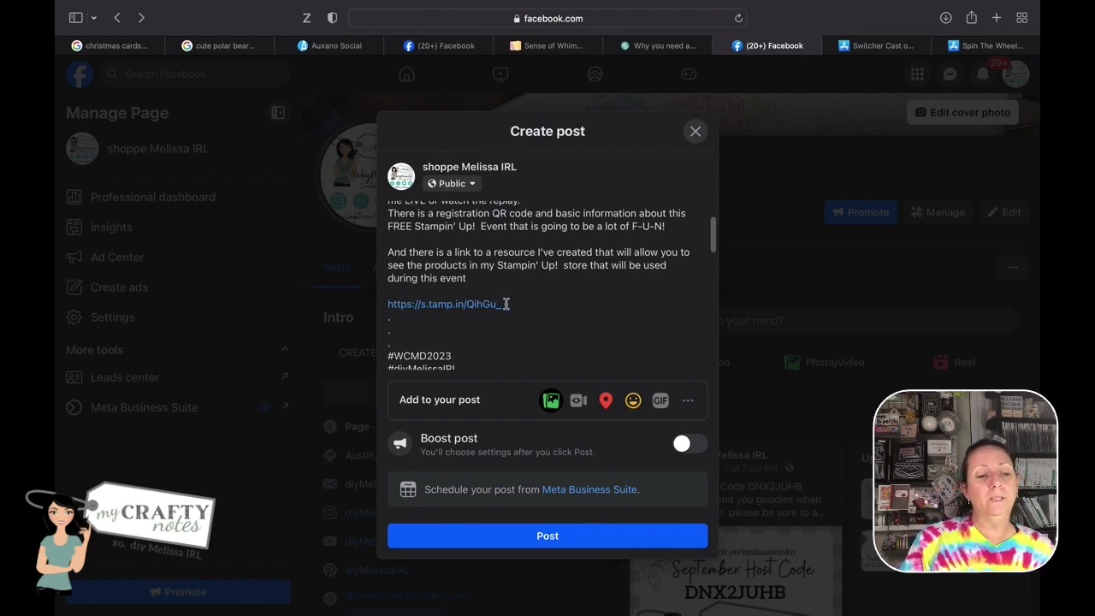
scroll(508, 308, down, 5)
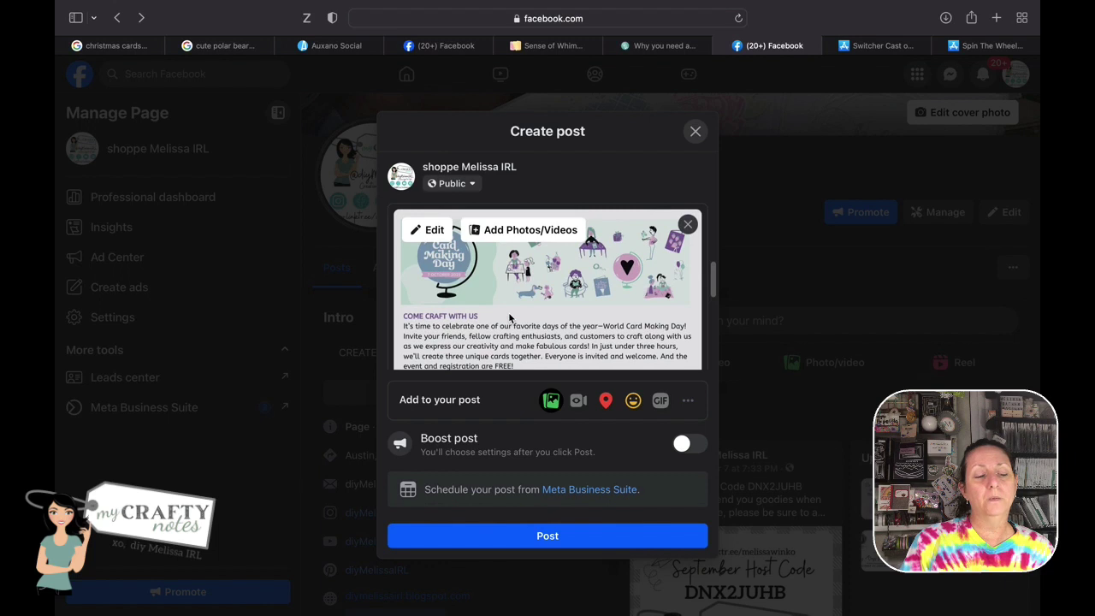
scroll(510, 317, up, 1)
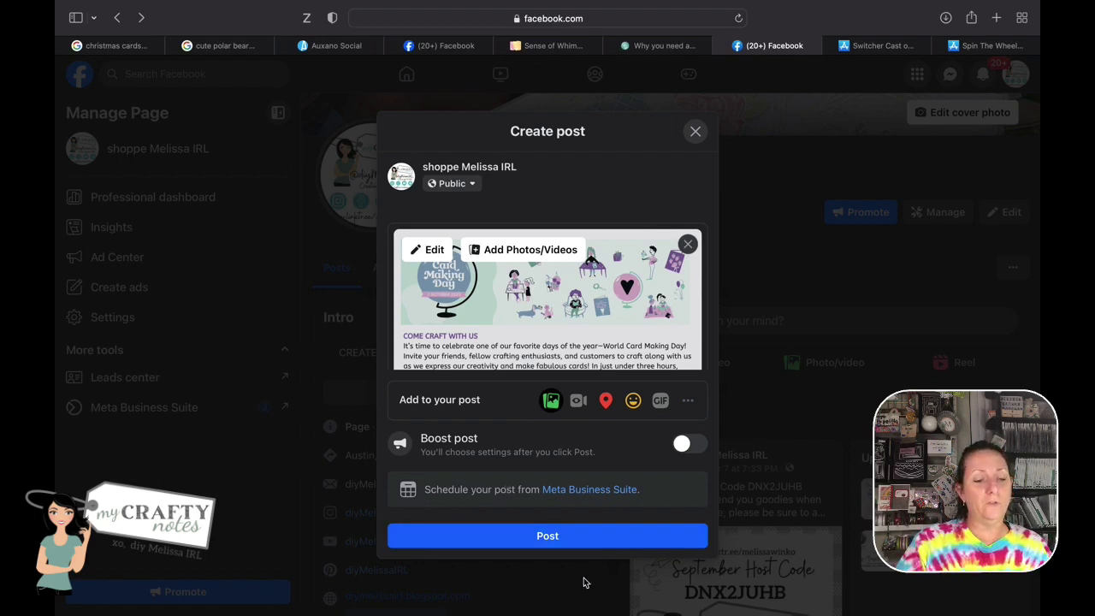
Open the Meta Business Suite planner from the post's scheduling link, view its draft posts and return to the Facebook post
click(592, 495)
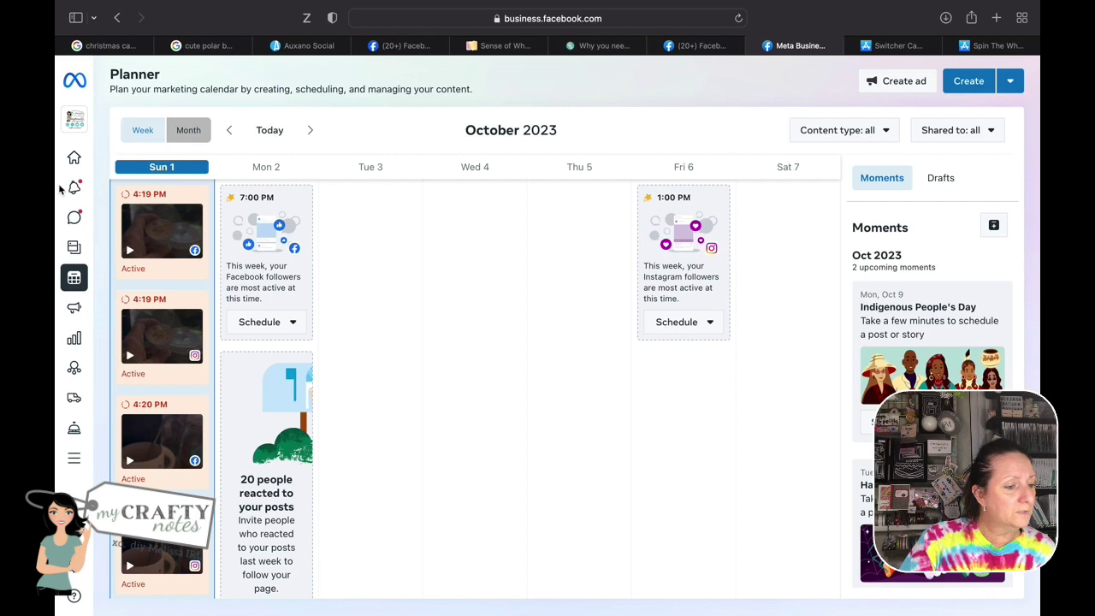
mouse_move(75, 122)
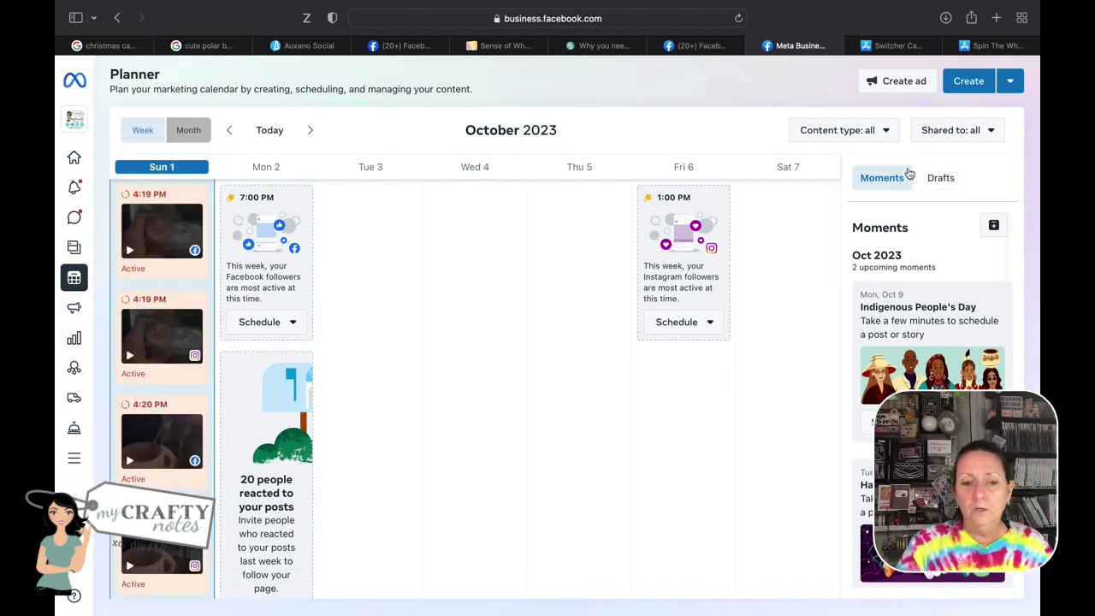
click(940, 180)
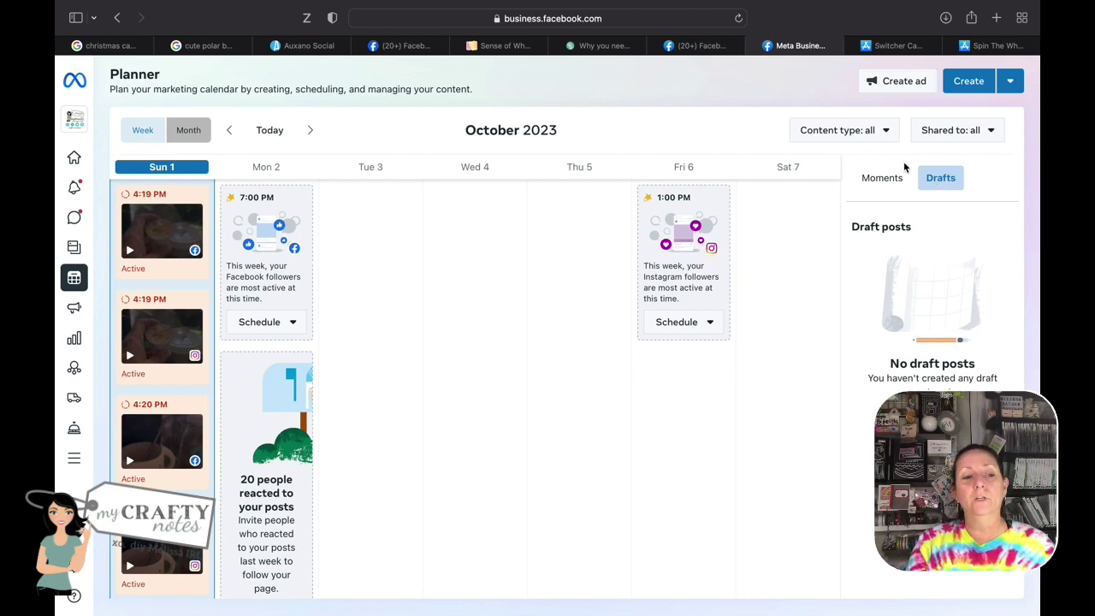
click(753, 45)
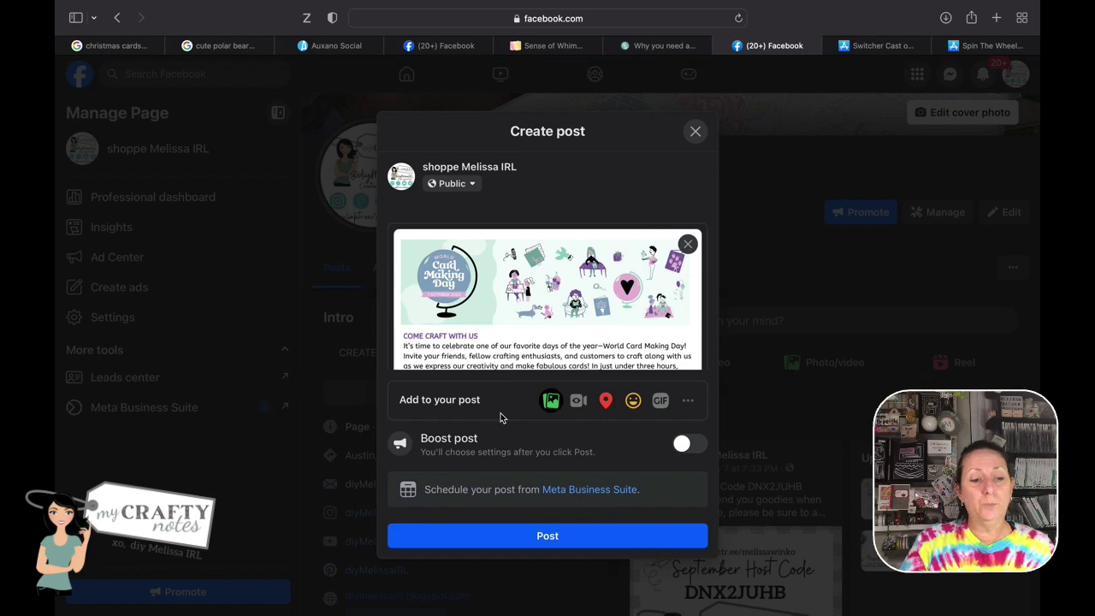
Check the complete post from the "Hey Friends!" opening through the hashtags and the graphic's QR codes, along with the add-to-post options
scroll(524, 296, up, 5)
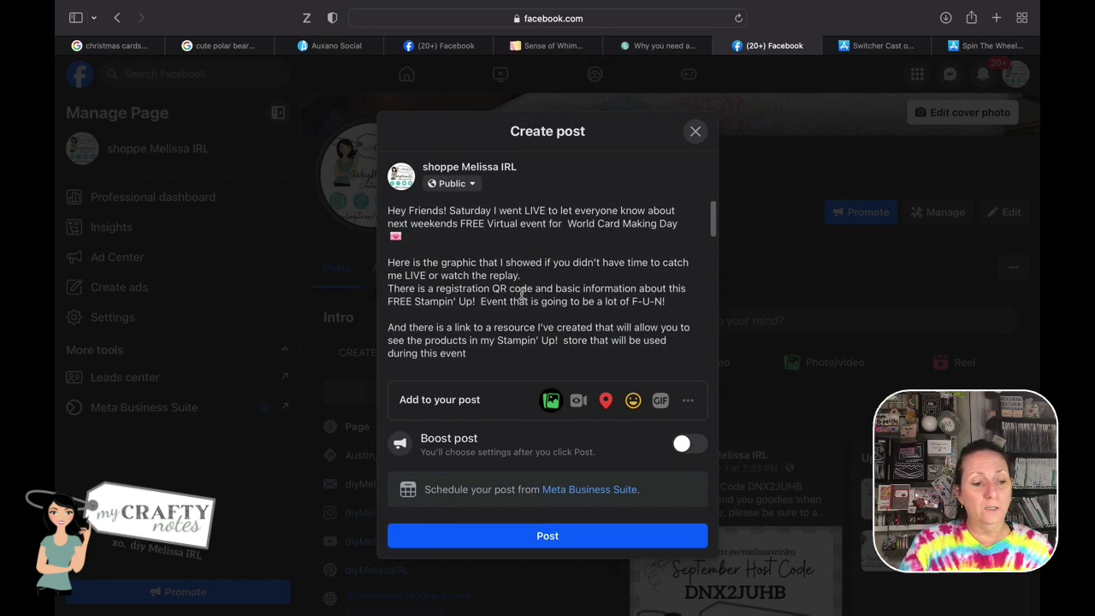
scroll(523, 296, down, 5)
scroll(522, 297, down, 5)
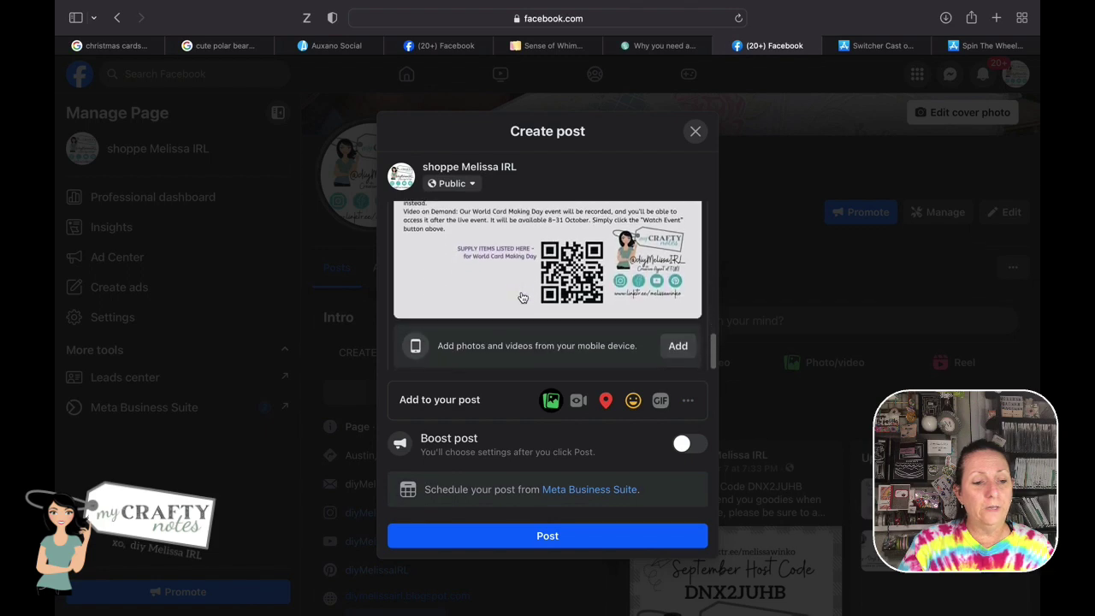
scroll(522, 297, up, 8)
scroll(523, 297, up, 2)
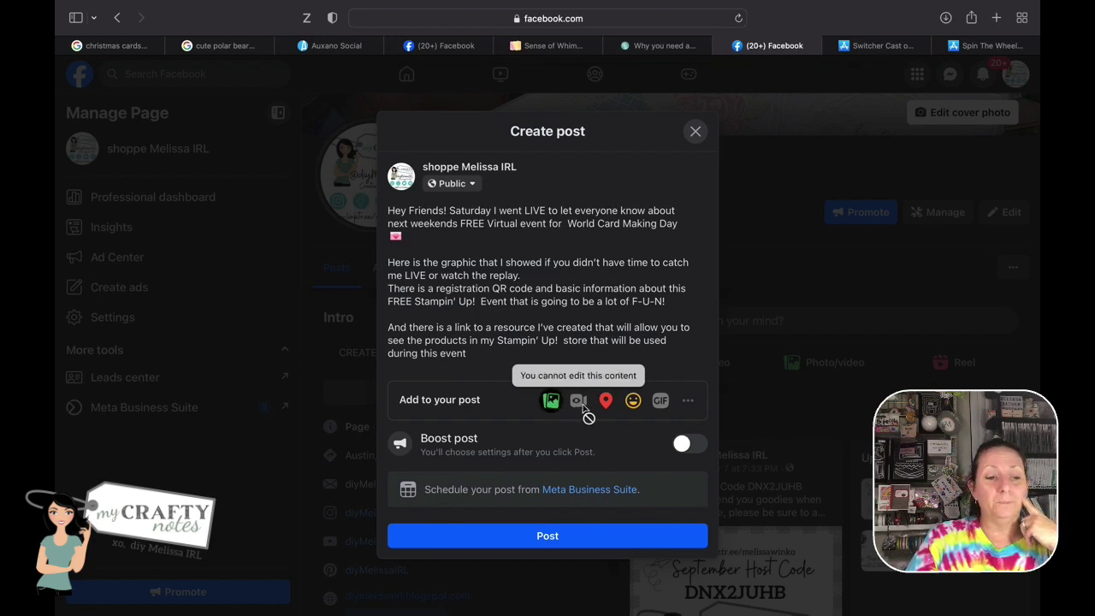
scroll(557, 284, down, 8)
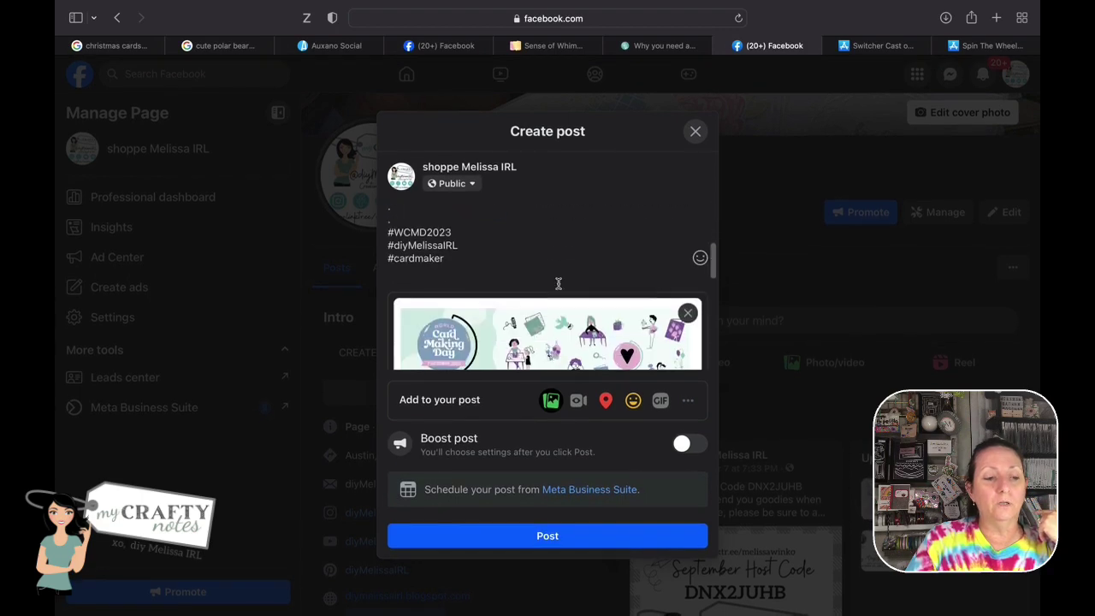
scroll(557, 284, down, 5)
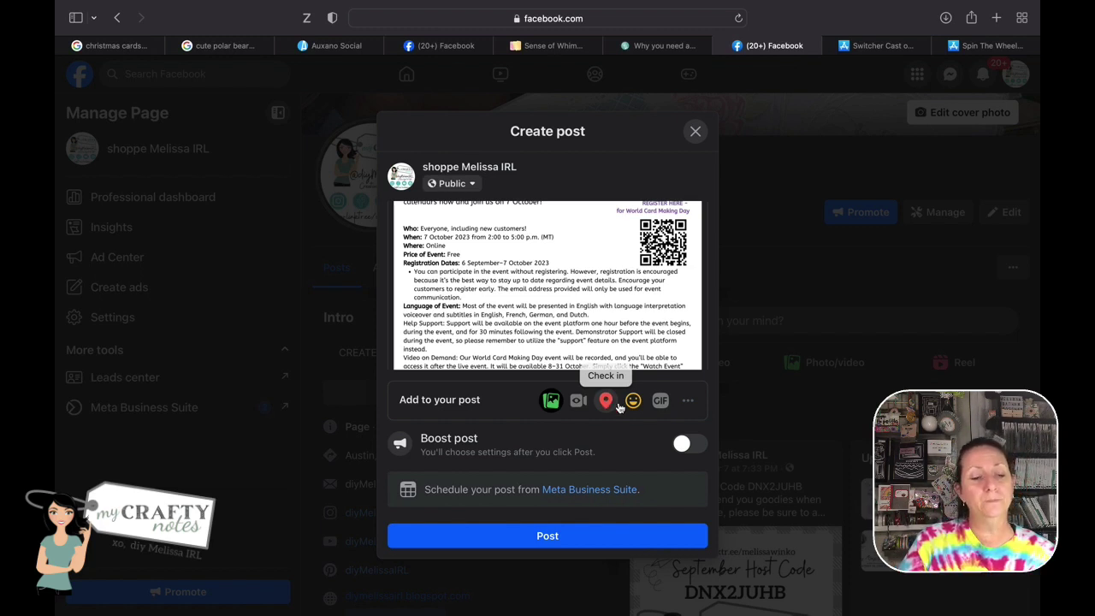
Add the feeling "excited" to the World Card Making Day post and look over the full list of add-to-post options
click(633, 401)
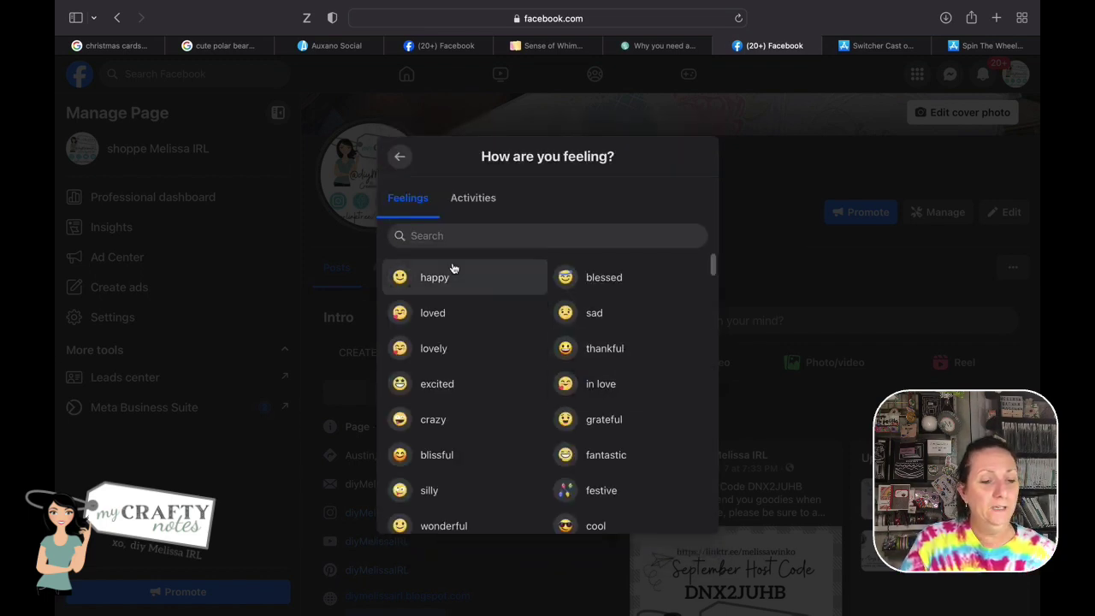
click(441, 382)
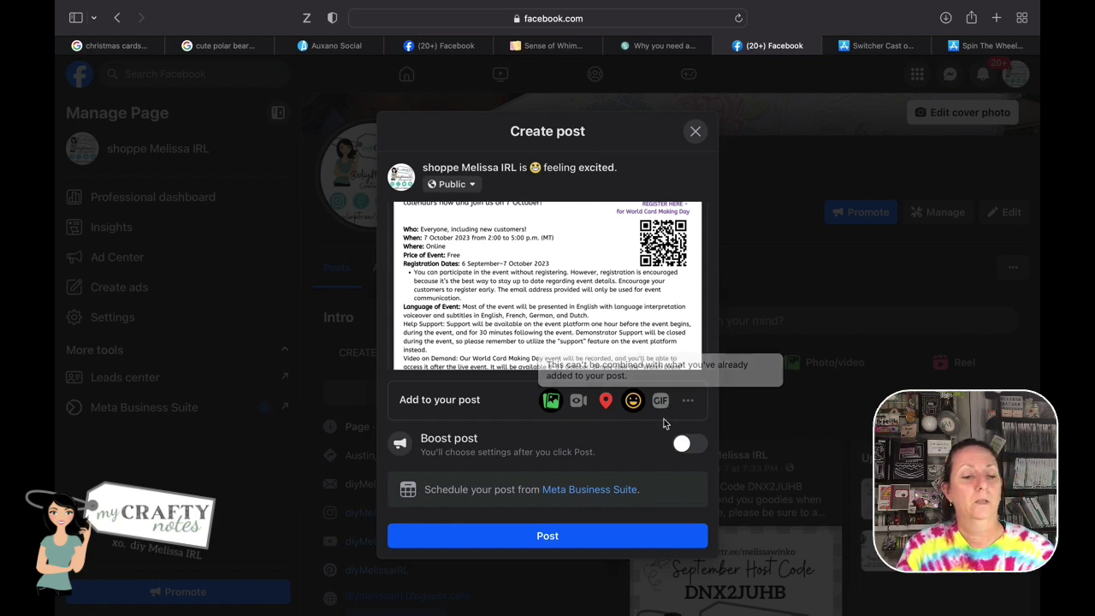
click(689, 402)
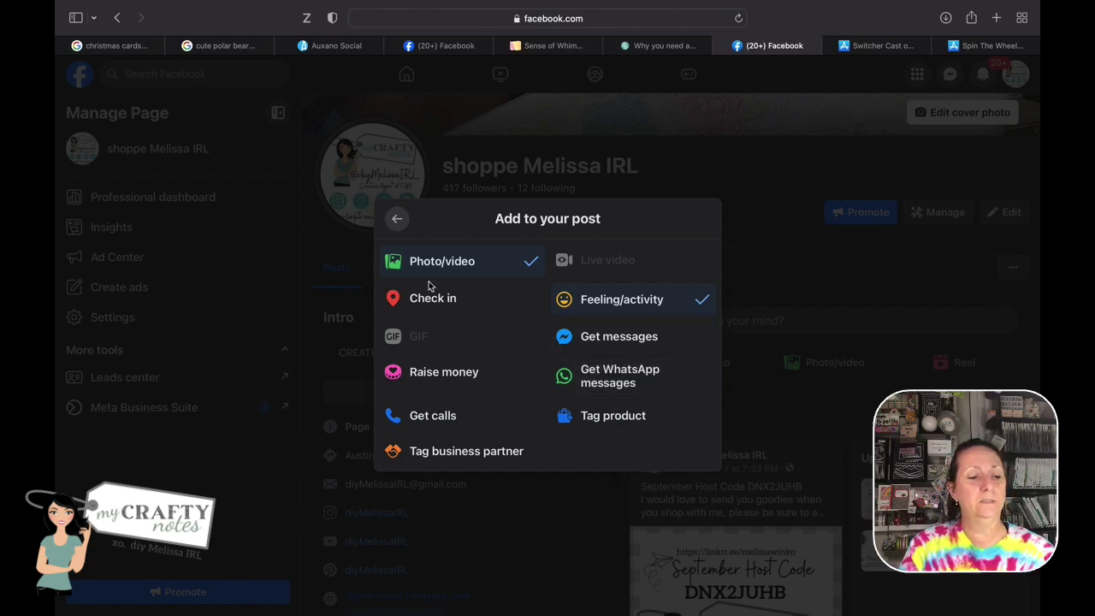
click(396, 221)
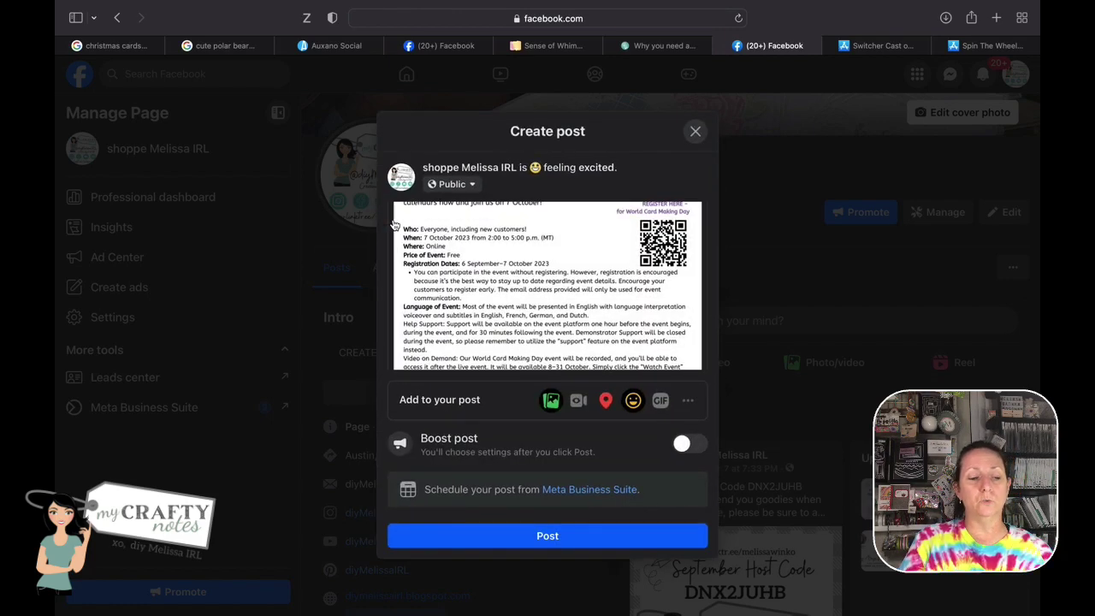
Publish the post to the page, declining the offers to create a Facebook event and to add product tags
scroll(600, 307, down, 5)
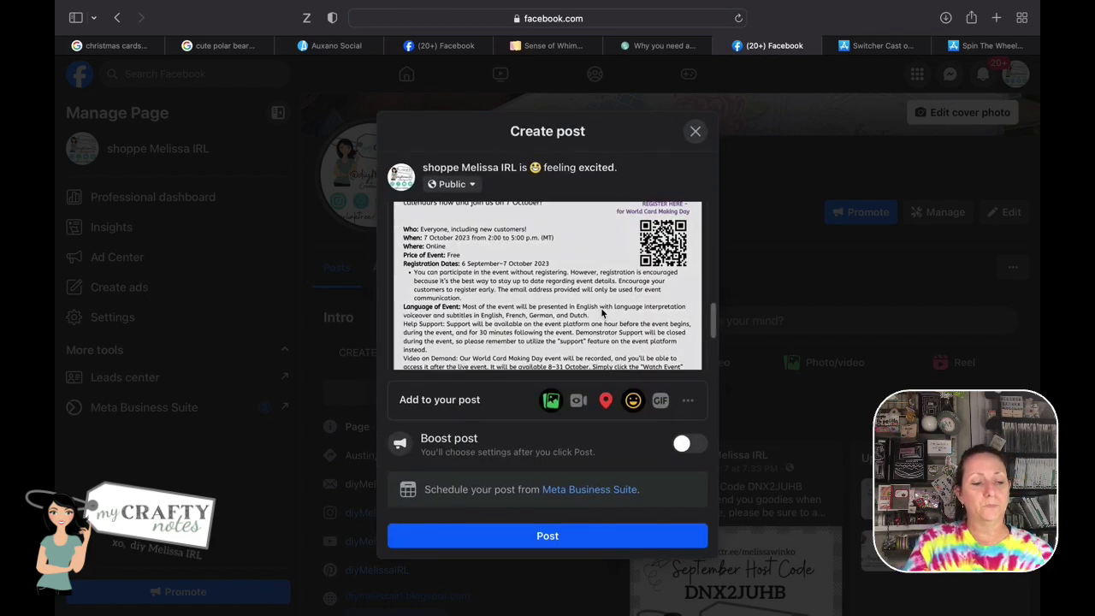
click(592, 534)
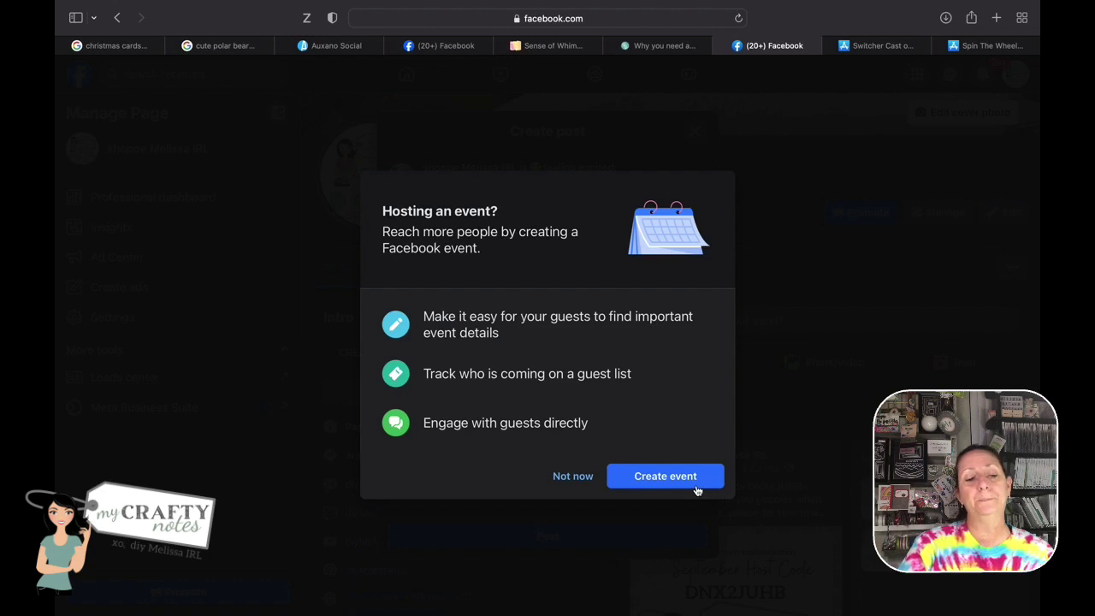
click(571, 476)
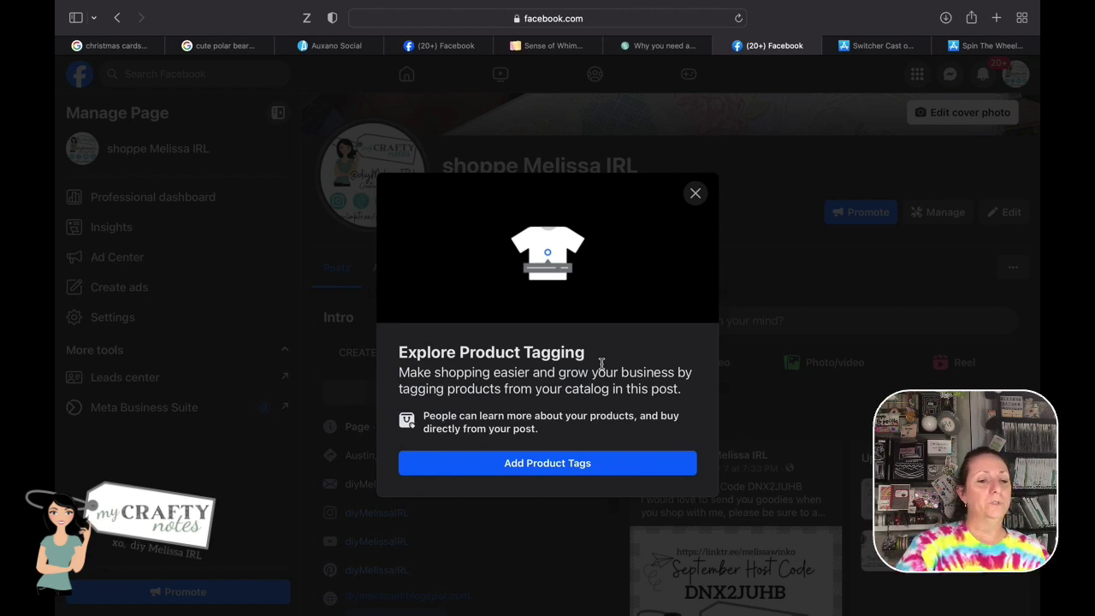
click(697, 194)
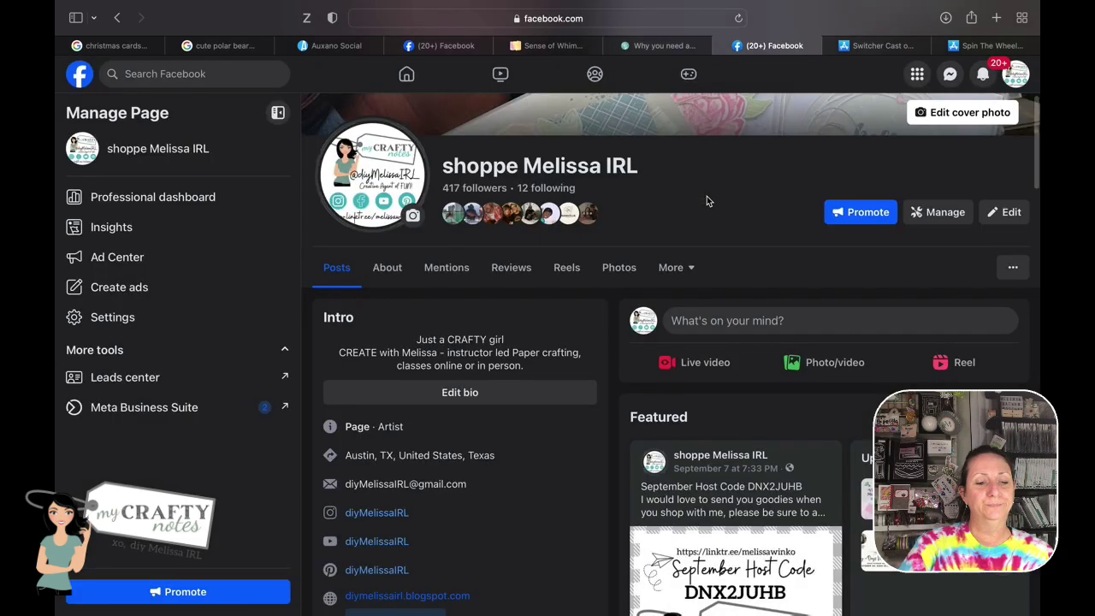
Review the published World Card Making Day post on the page, expanding its full text and checking the link, hashtags and graphic
scroll(744, 300, down, 10)
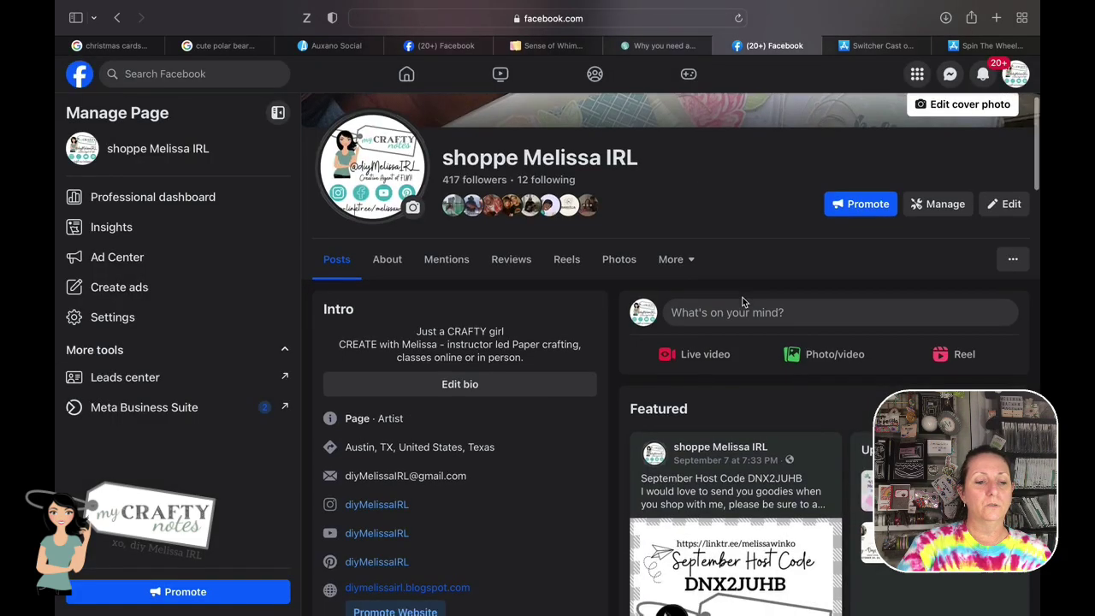
scroll(744, 300, down, 3)
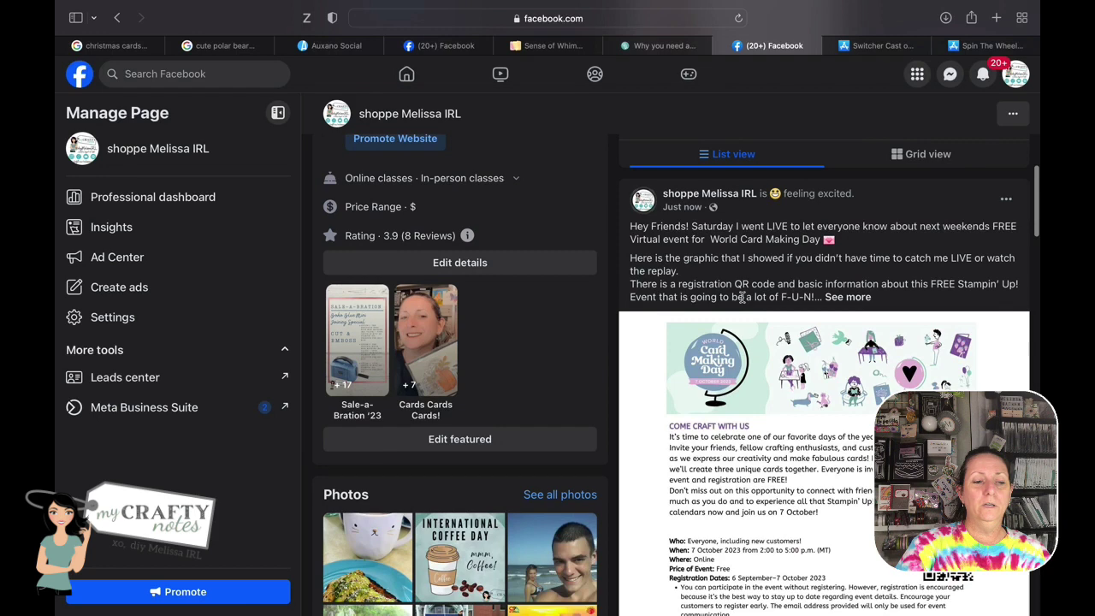
scroll(732, 192, down, 1)
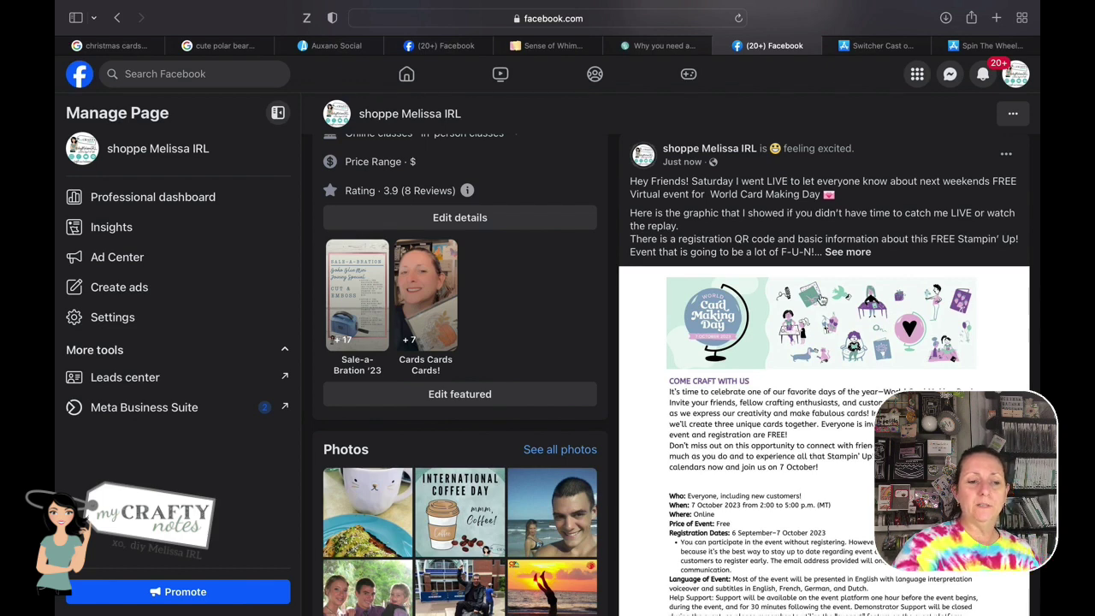
click(860, 252)
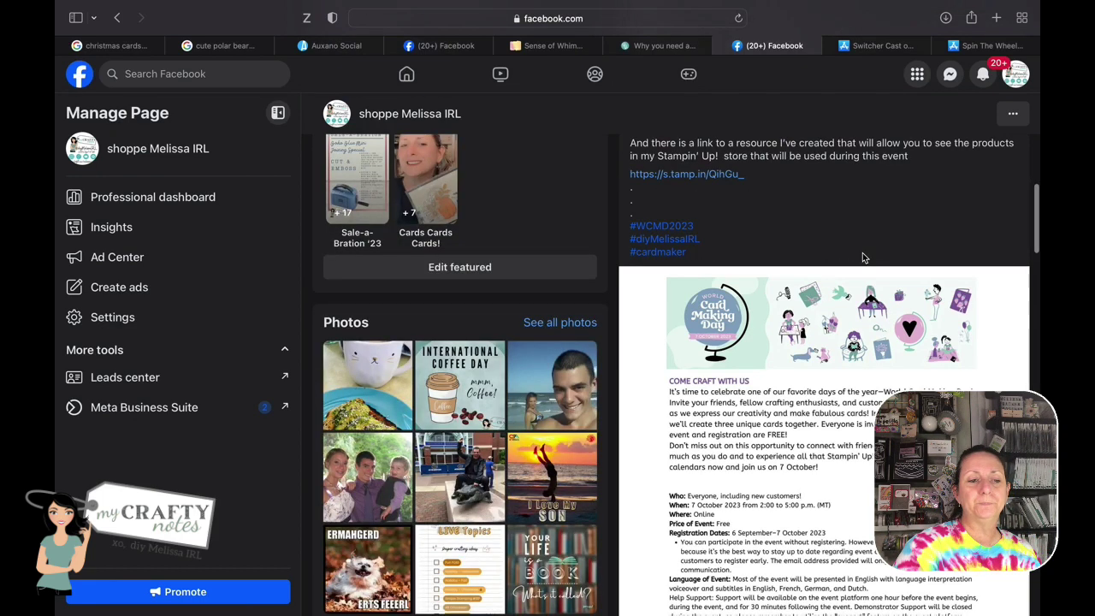
scroll(863, 257, up, 2)
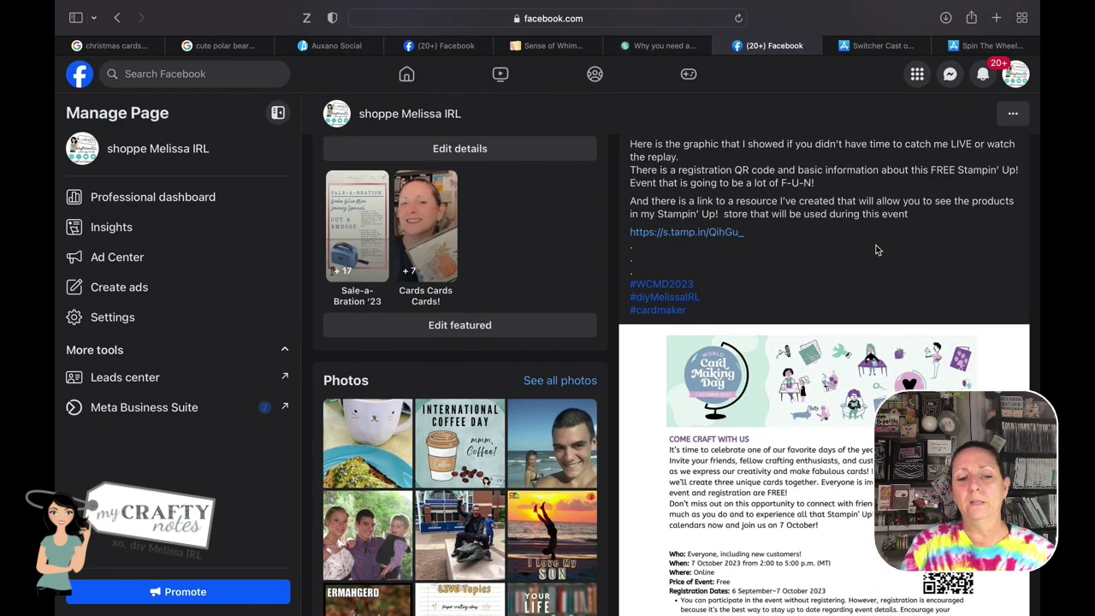
scroll(876, 249, down, 1)
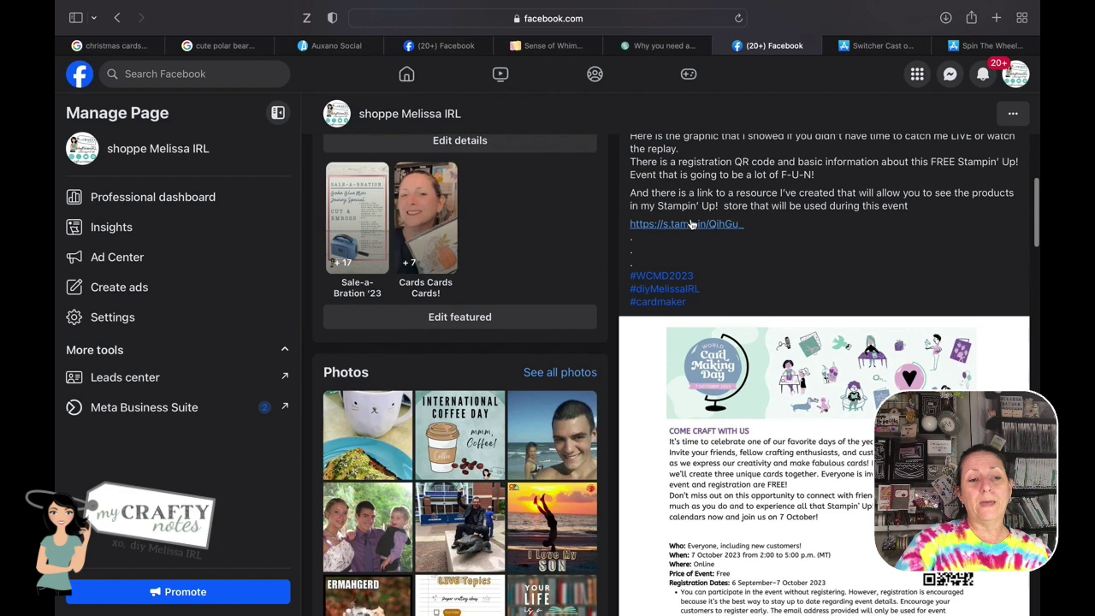
scroll(742, 351, down, 4)
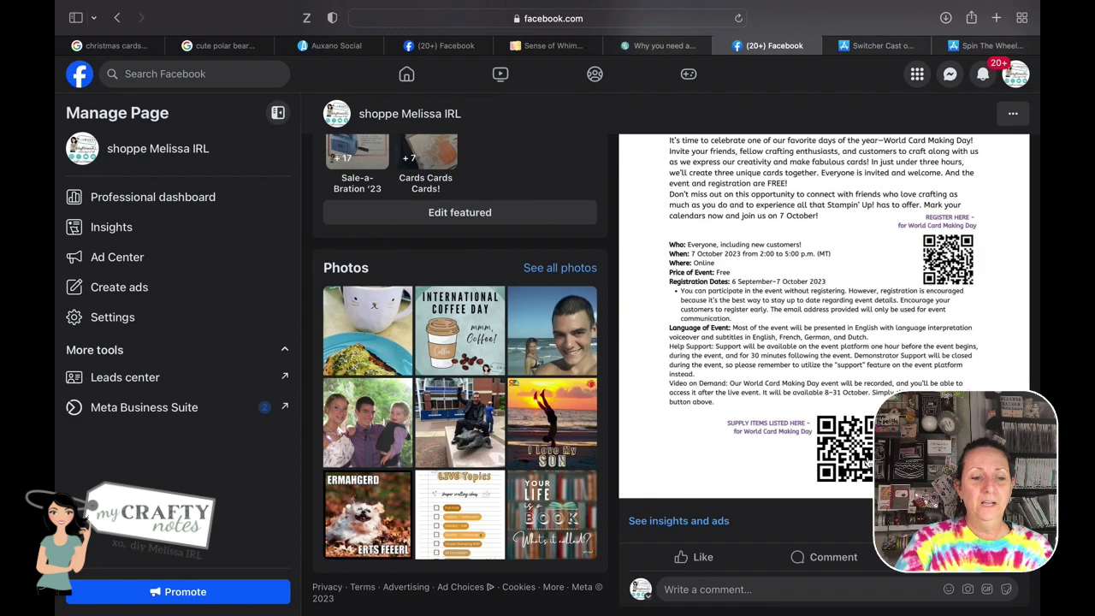
scroll(858, 366, up, 8)
scroll(858, 366, up, 1)
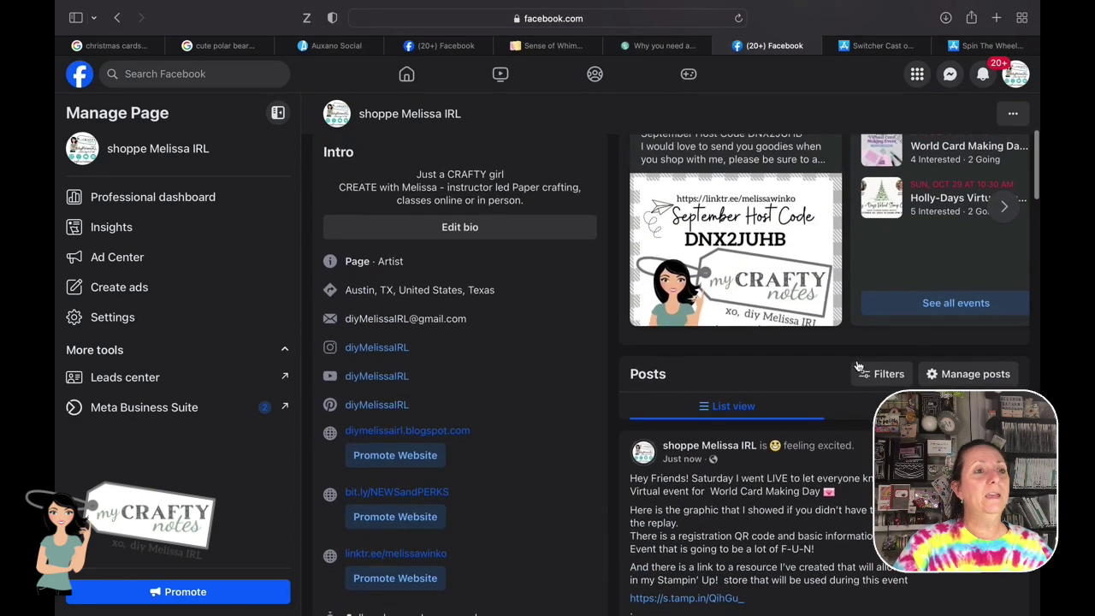